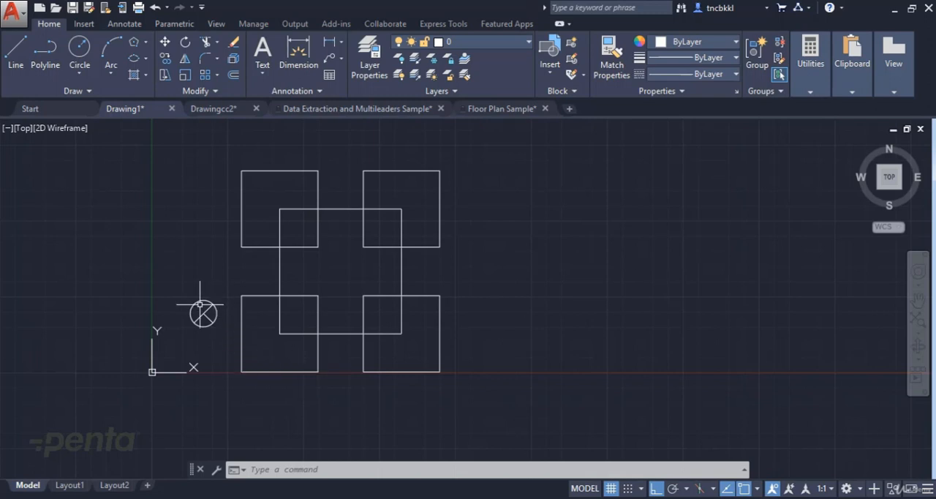
{"action": "scroll", "coordinate": [199, 313], "scroll_direction": "up", "scroll_amount": 3}
{"action": "scroll", "coordinate": [268, 300], "scroll_direction": "down", "scroll_amount": 3}
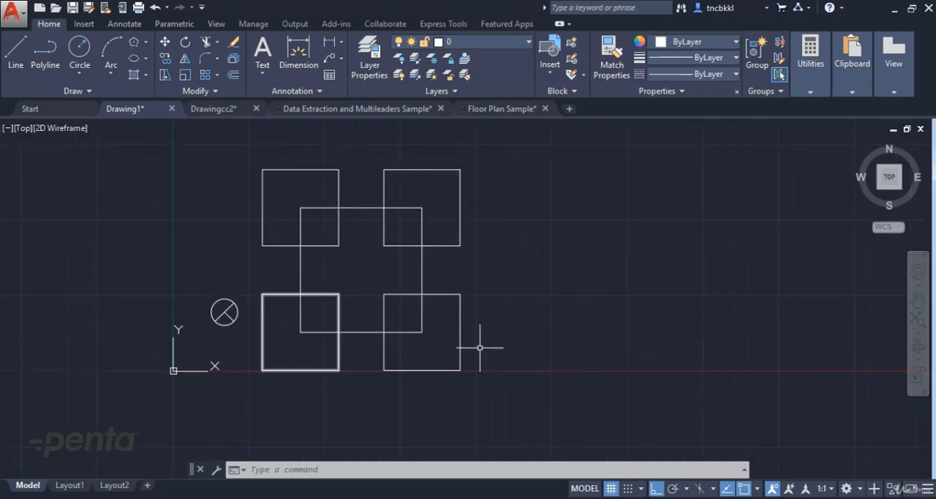
{"action": "scroll", "coordinate": [223, 304], "scroll_direction": "up", "scroll_amount": 3}
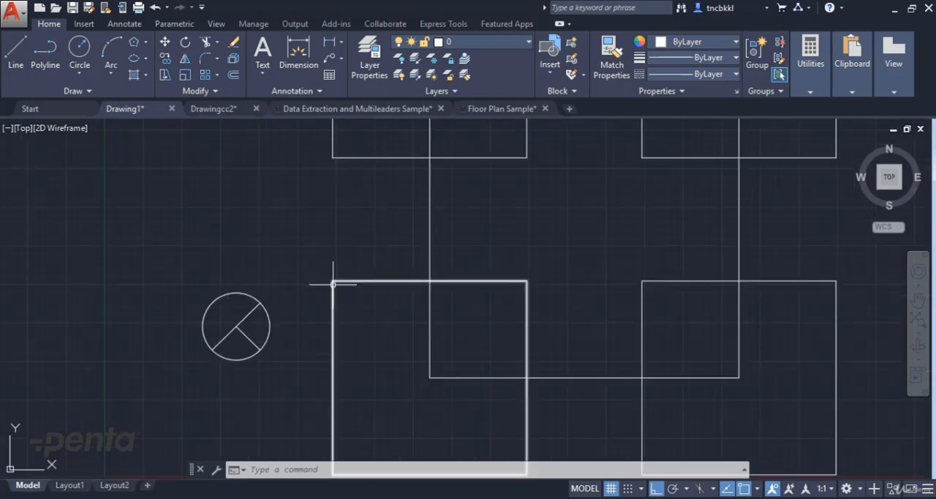
{"action": "scroll", "coordinate": [333, 284], "scroll_direction": "down", "scroll_amount": 2}
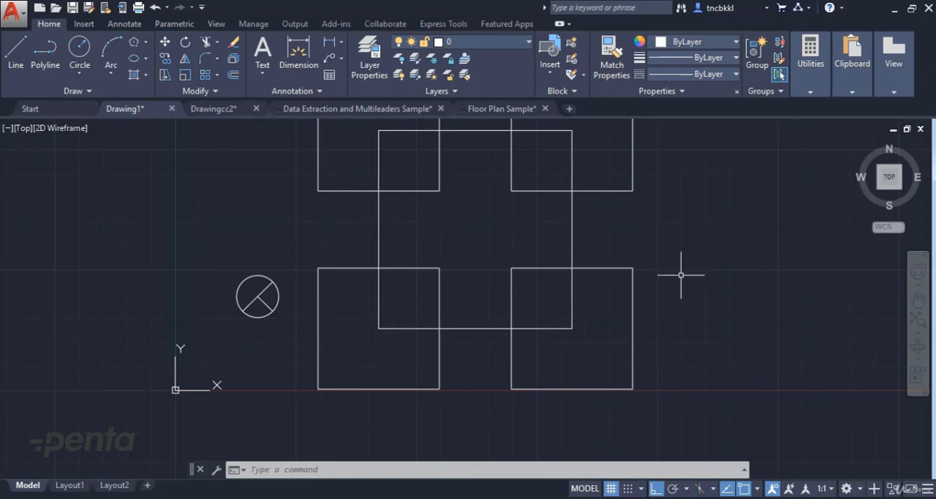
{"action": "scroll", "coordinate": [256, 292], "scroll_direction": "up", "scroll_amount": 2}
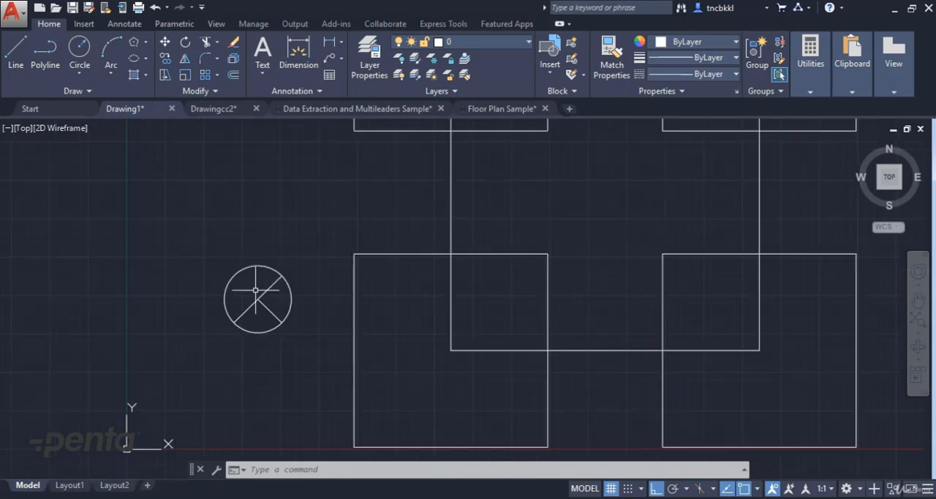
{"action": "key", "text": "Return"}
{"action": "left_click", "coordinate": [306, 243]}
{"action": "left_click", "coordinate": [226, 335]}
{"action": "right_click", "coordinate": [227, 341]}
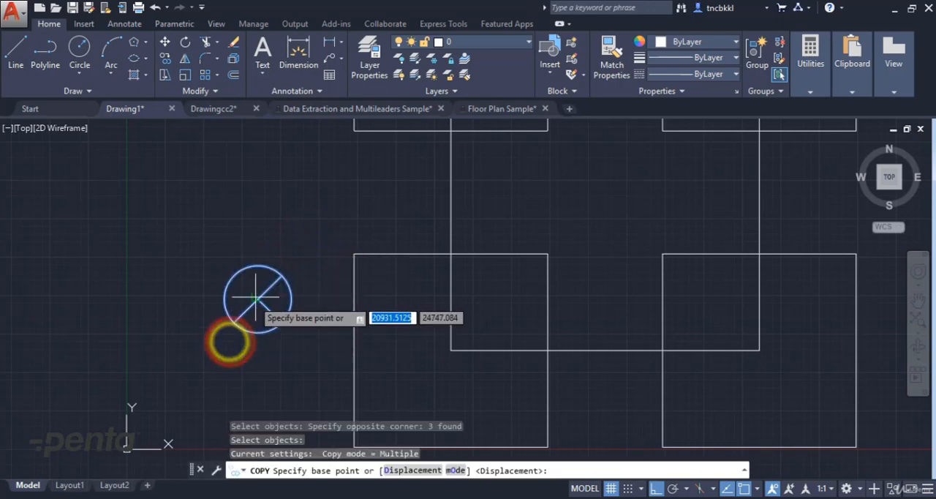
{"action": "left_click", "coordinate": [255, 298]}
{"action": "key", "text": "Escape"}
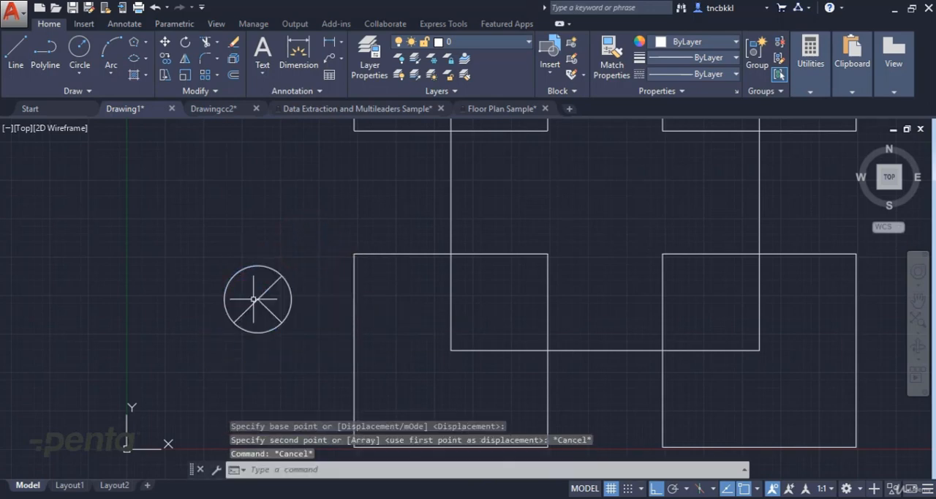
Copy the circle symbol by its center onto the upper-left corner of the lower-left square
{"action": "type", "text": "c"}
{"action": "key", "text": "Return"}
{"action": "left_click", "coordinate": [324, 236]}
{"action": "left_click", "coordinate": [200, 348]}
{"action": "right_click", "coordinate": [200, 347]}
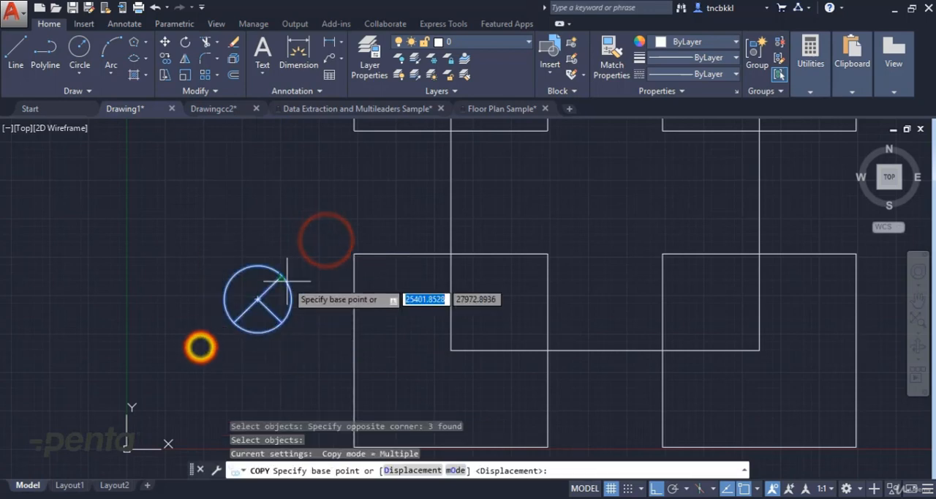
{"action": "left_click", "coordinate": [257, 299]}
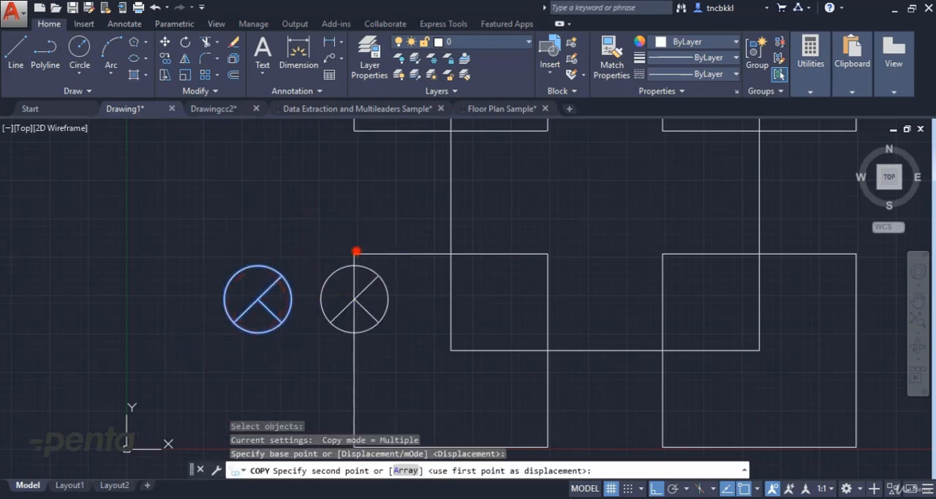
{"action": "left_click", "coordinate": [354, 253]}
Turn ortho off and place further symbol copies on the lower-left and lower-right corners of the same square
{"action": "scroll", "coordinate": [384, 341], "scroll_direction": "down", "scroll_amount": 2}
{"action": "middle_click_drag", "start_coordinate": [384, 341], "coordinate": [379, 260]}
{"action": "key", "text": "F8"}
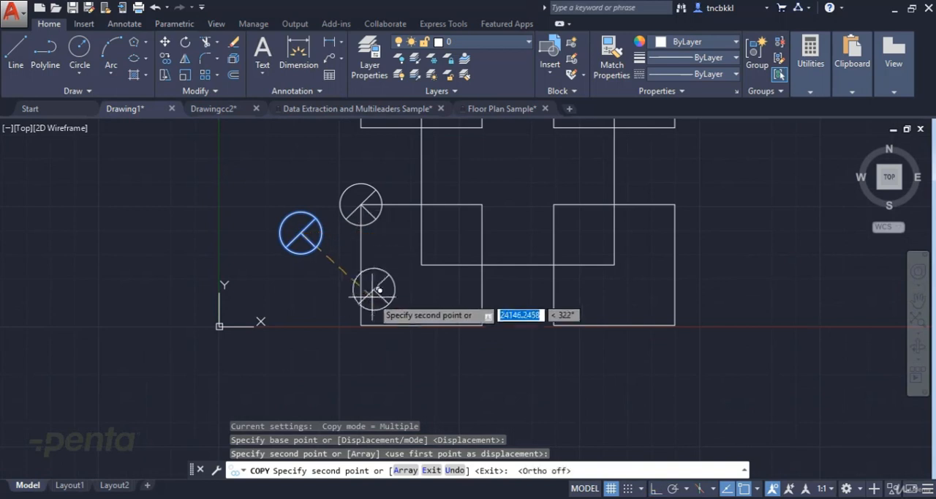
{"action": "left_click", "coordinate": [361, 325]}
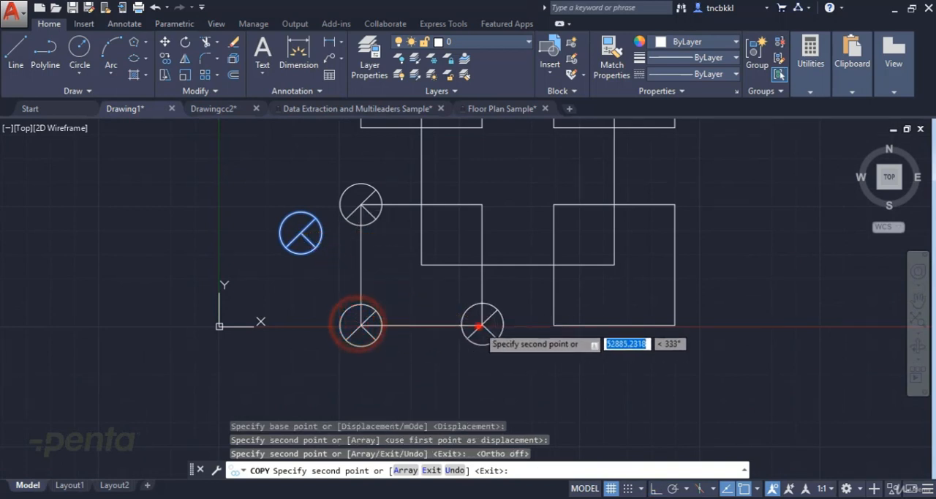
{"action": "left_click", "coordinate": [481, 325]}
{"action": "key", "text": "Escape"}
{"action": "scroll", "coordinate": [428, 324], "scroll_direction": "down", "scroll_amount": 3}
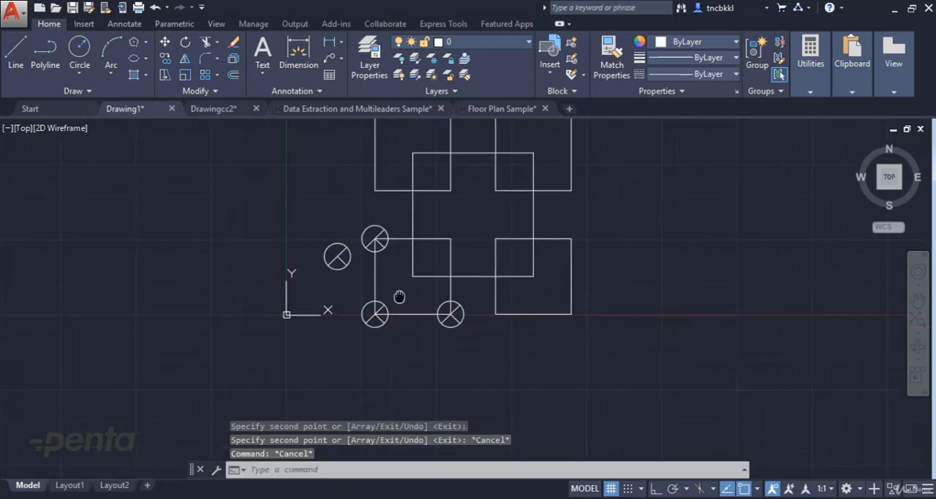
{"action": "scroll", "coordinate": [397, 299], "scroll_direction": "up", "scroll_amount": 1}
{"action": "scroll", "coordinate": [410, 310], "scroll_direction": "up", "scroll_amount": 4}
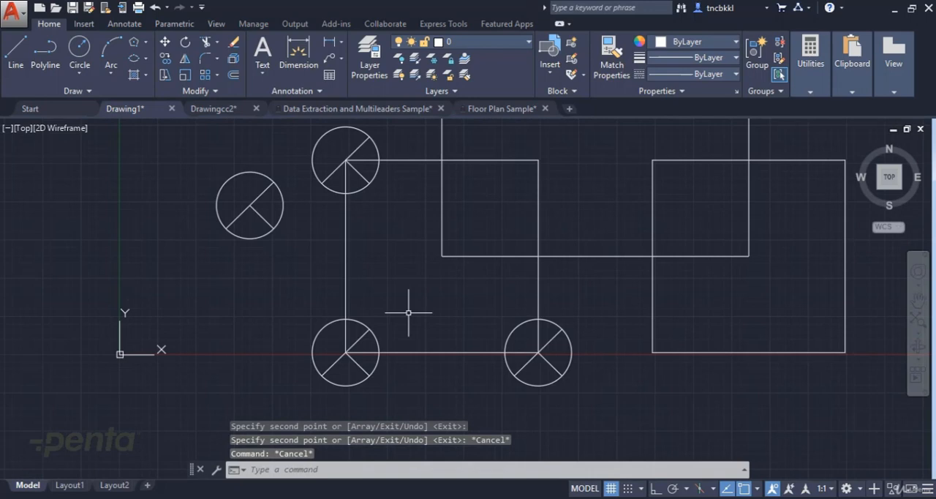
{"action": "left_click", "coordinate": [550, 366]}
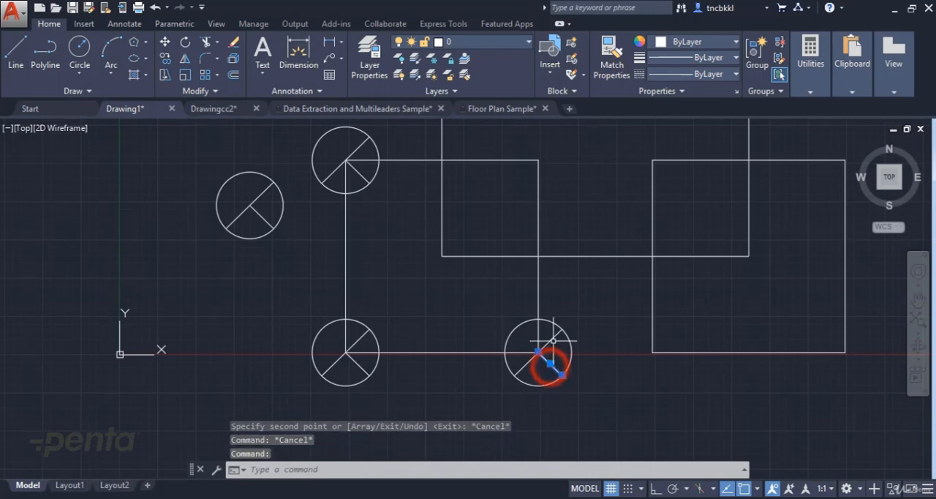
{"action": "key", "text": "Escape"}
{"action": "left_click", "coordinate": [539, 353]}
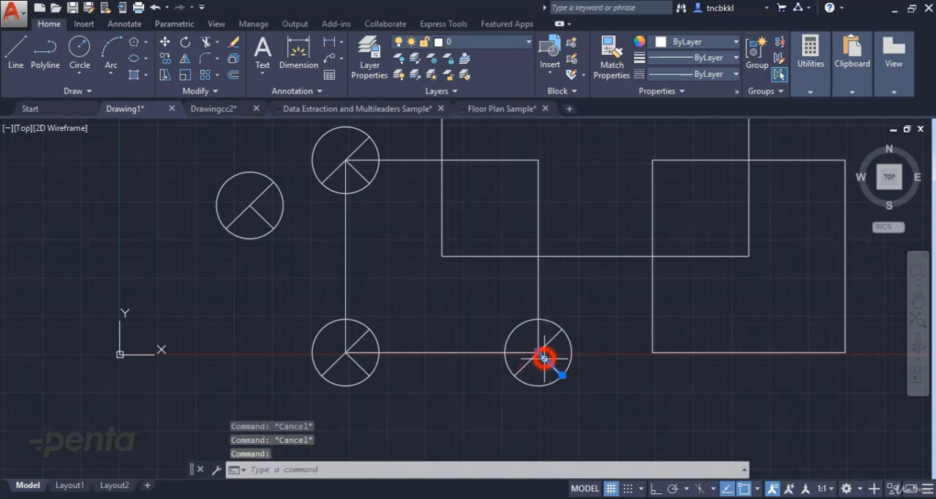
{"action": "mouse_move", "coordinate": [540, 354]}
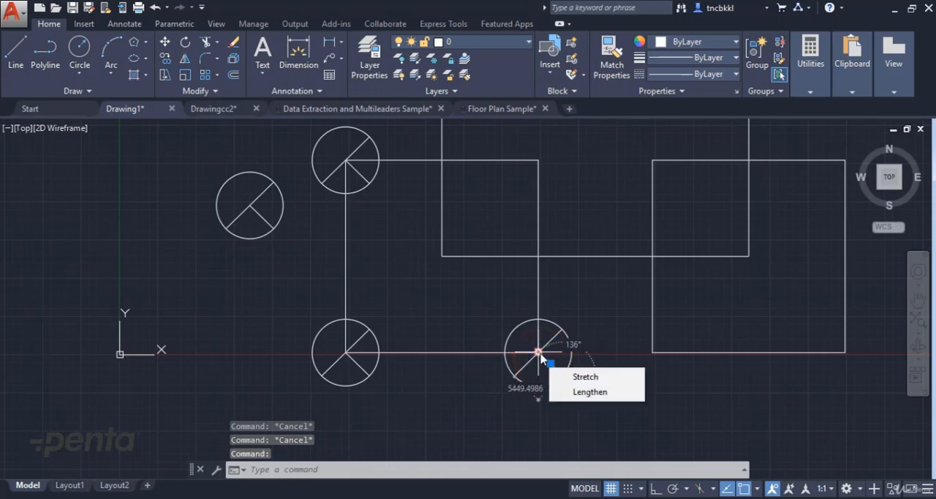
{"action": "key", "text": "Escape"}
Extend the short diagonal line of the symbol on the square's lower-right corner to the opposite side of its circle
{"action": "type", "text": "ex"}
{"action": "key", "text": "Return"}
{"action": "key", "text": "Return"}
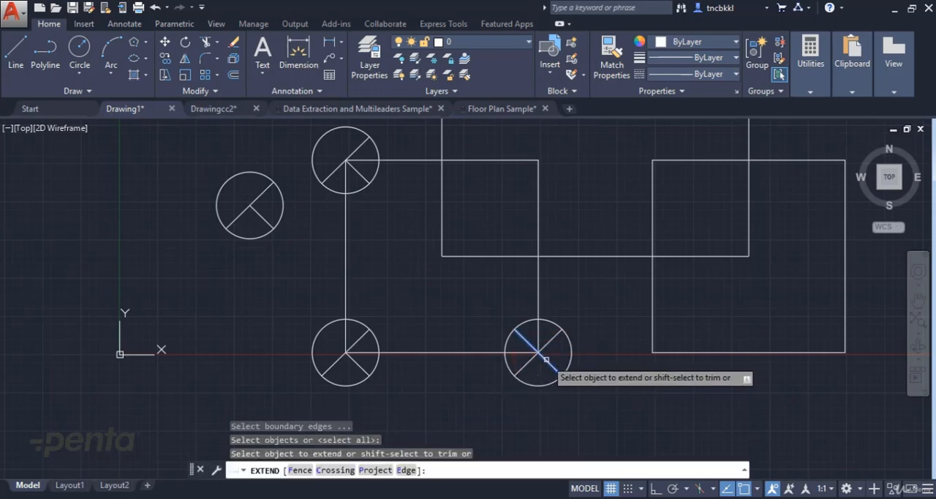
{"action": "left_click", "coordinate": [545, 359]}
{"action": "key", "text": "Escape"}
{"action": "key", "text": "Escape"}
{"action": "key", "text": "Escape"}
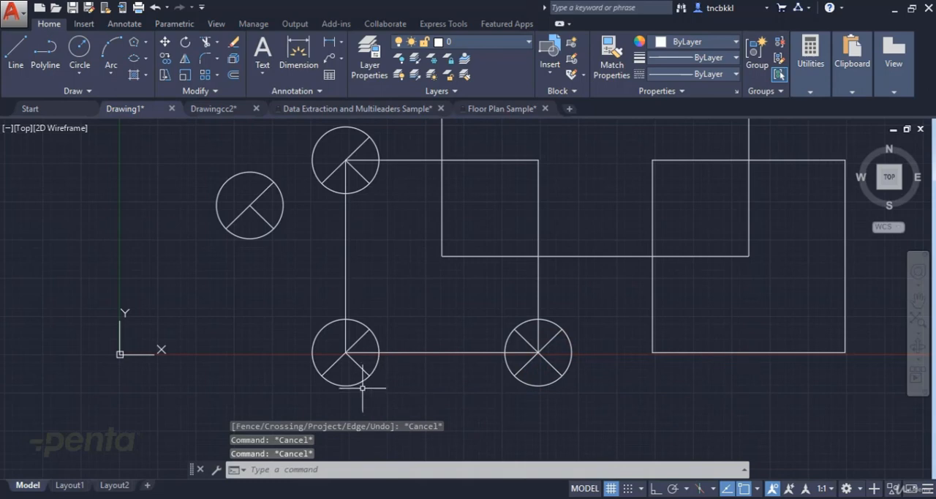
Delete the three symbol copies from the corners of the lower-left square, keeping the original symbol beside it
{"action": "scroll", "coordinate": [824, 207], "scroll_direction": "down", "scroll_amount": 3}
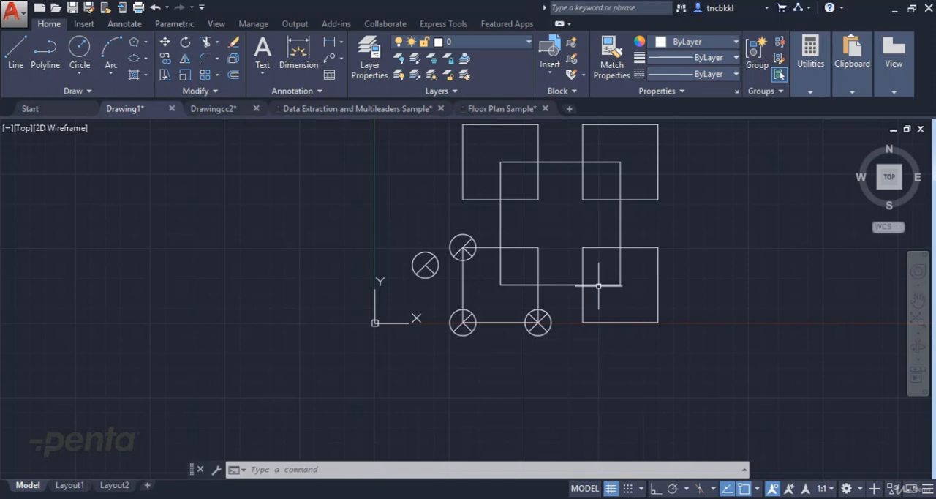
{"action": "left_click", "coordinate": [445, 219]}
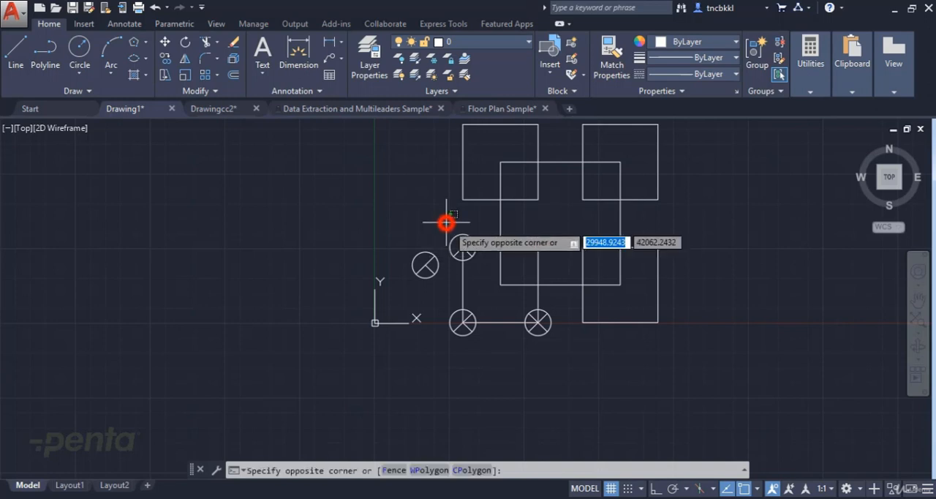
{"action": "left_click", "coordinate": [480, 277]}
{"action": "key", "text": "Delete"}
{"action": "left_click", "coordinate": [438, 294]}
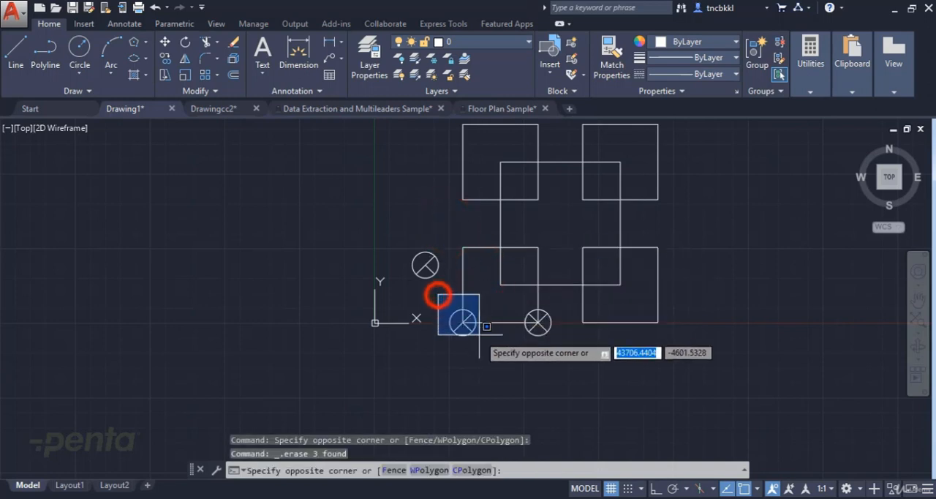
{"action": "left_click", "coordinate": [479, 347]}
{"action": "key", "text": "Delete"}
{"action": "left_click", "coordinate": [517, 308]}
{"action": "left_click", "coordinate": [560, 349]}
{"action": "key", "text": "Delete"}
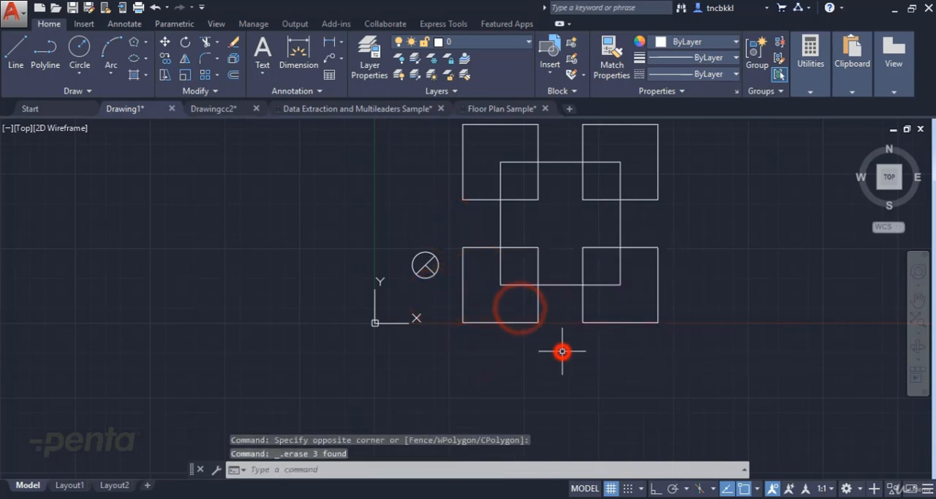
Define a block named 1 from the circle and its two inner lines, with the base point at the circle's center
{"action": "scroll", "coordinate": [446, 267], "scroll_direction": "up", "scroll_amount": 4}
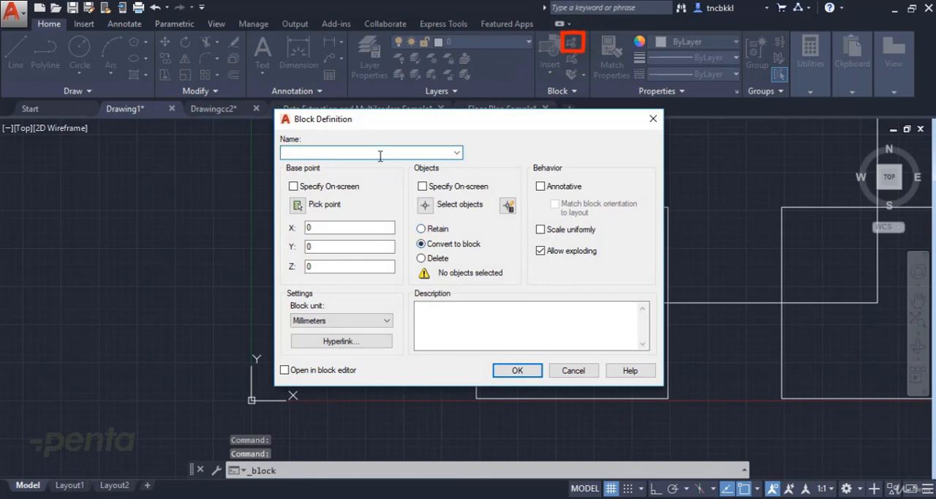
{"action": "left_click", "coordinate": [298, 205]}
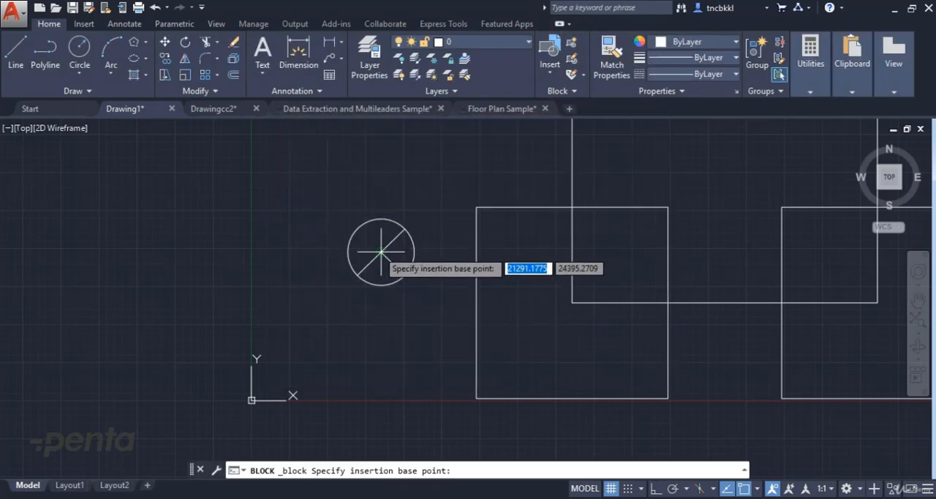
{"action": "left_click", "coordinate": [380, 252]}
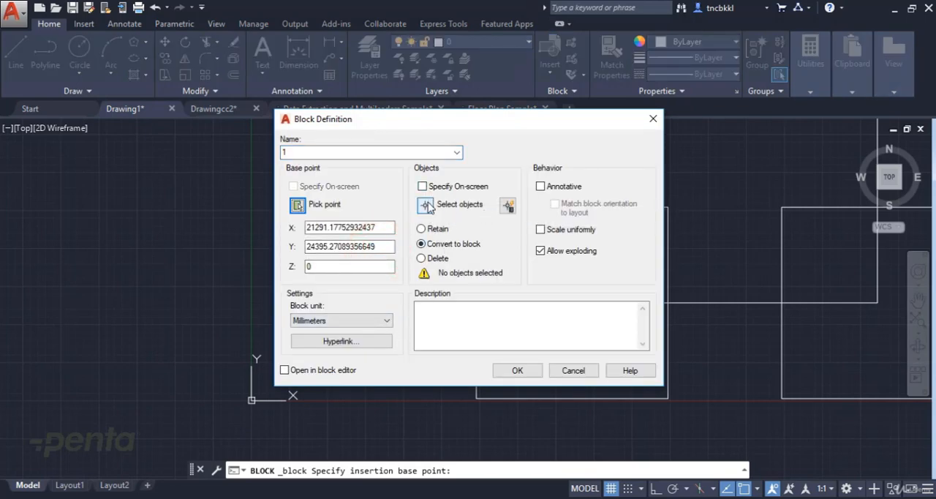
{"action": "left_click", "coordinate": [427, 205]}
{"action": "left_click", "coordinate": [415, 206]}
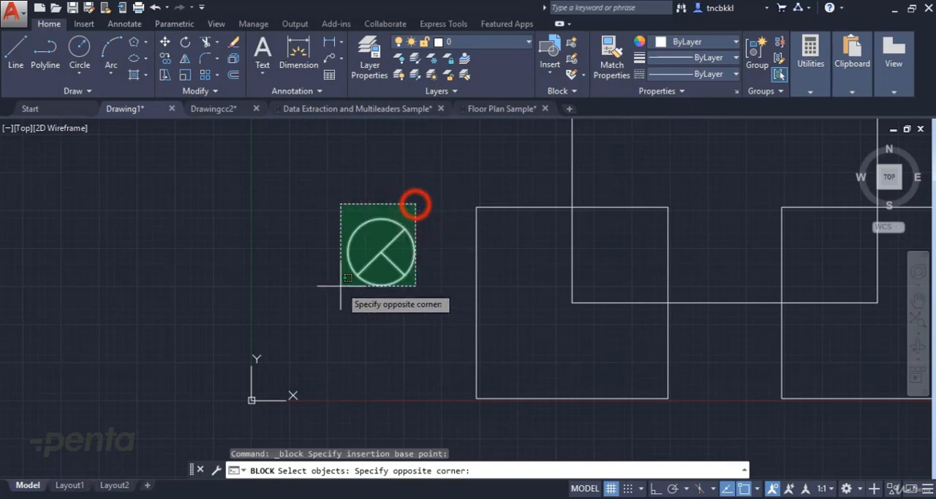
{"action": "left_click", "coordinate": [341, 286]}
{"action": "key", "text": "Return"}
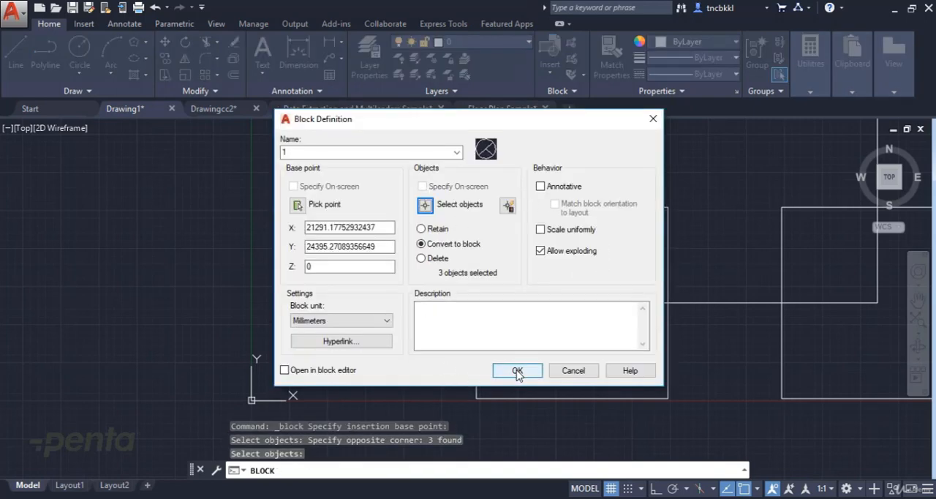
{"action": "left_click", "coordinate": [517, 370]}
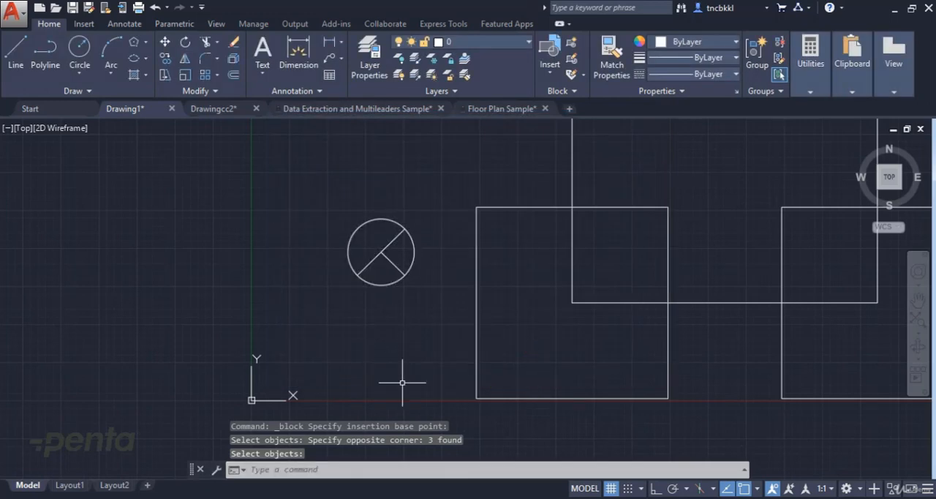
Delete the original circle symbol beside the lower-left square
{"action": "left_click", "coordinate": [418, 212]}
{"action": "left_click", "coordinate": [328, 270]}
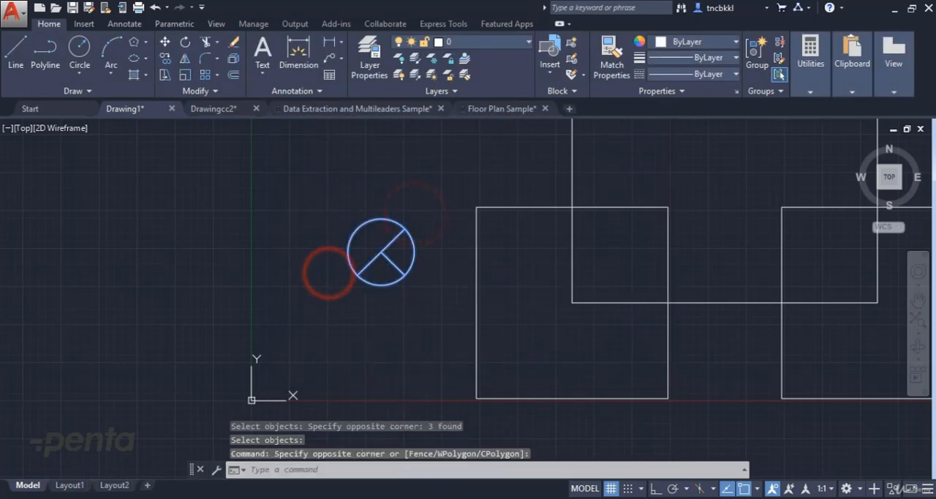
{"action": "key", "text": "Delete"}
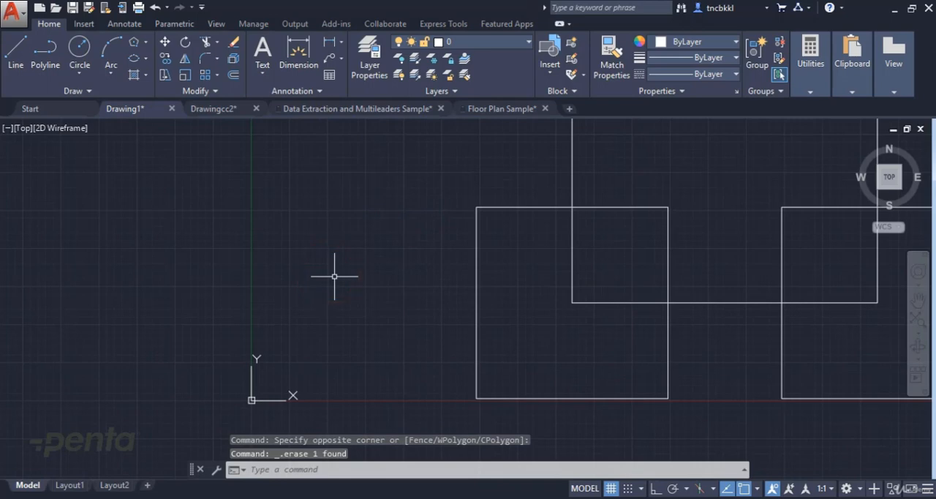
Insert block 1 at the upper-left corner of the lower-left square
{"action": "left_click", "coordinate": [552, 55]}
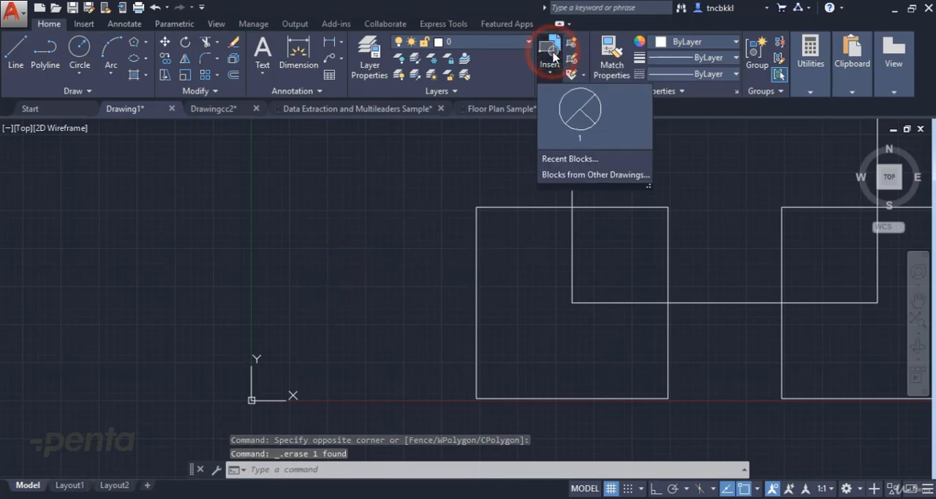
{"action": "left_click", "coordinate": [583, 113]}
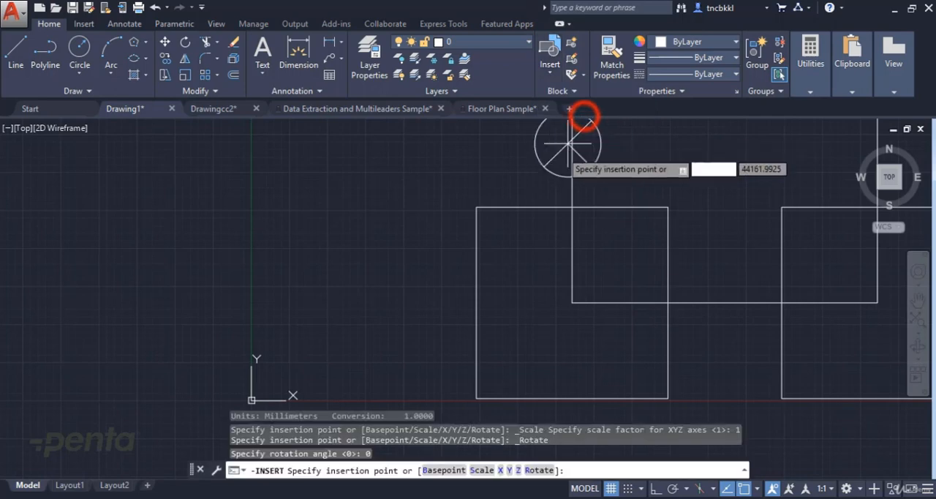
{"action": "left_click", "coordinate": [476, 208]}
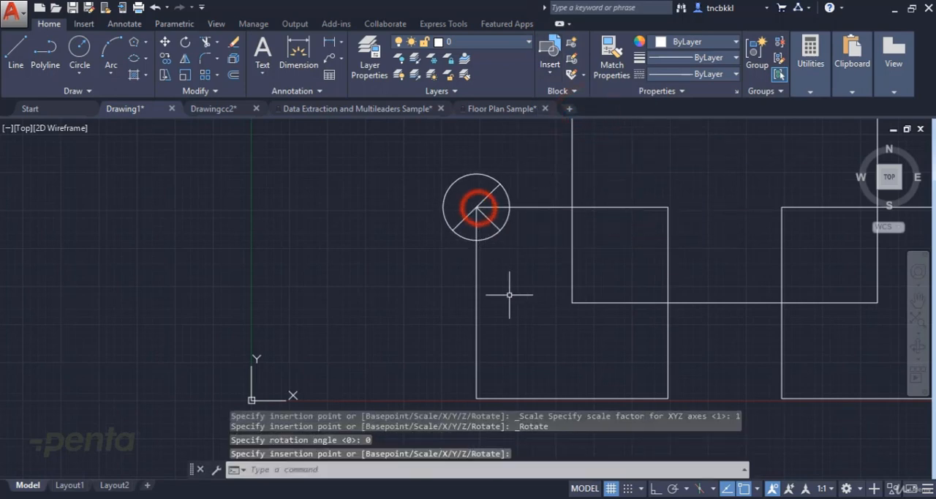
Insert another instance of block 1 at the lower-left corner of the lower-left square
{"action": "scroll", "coordinate": [445, 243], "scroll_direction": "down", "scroll_amount": 5}
{"action": "scroll", "coordinate": [475, 245], "scroll_direction": "up", "scroll_amount": 4}
{"action": "scroll", "coordinate": [475, 209], "scroll_direction": "down", "scroll_amount": 2}
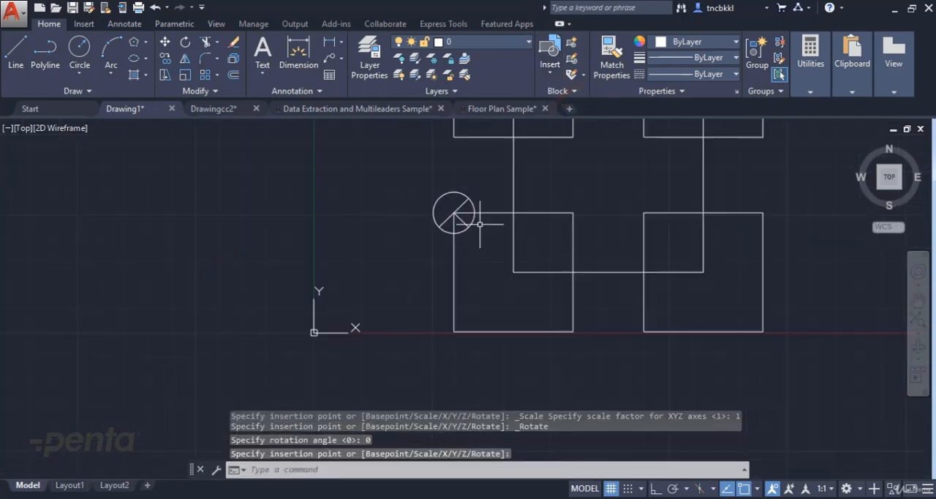
{"action": "left_click", "coordinate": [560, 46]}
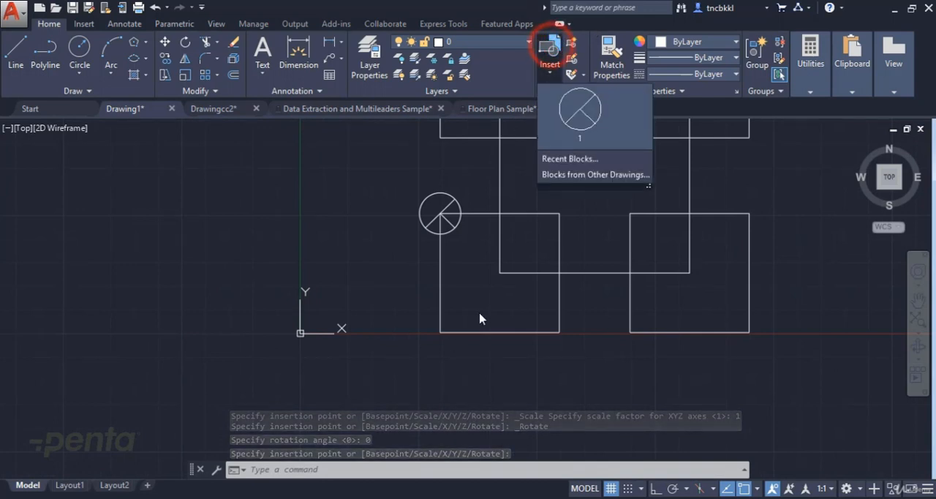
{"action": "left_click", "coordinate": [599, 117]}
{"action": "left_click", "coordinate": [440, 333]}
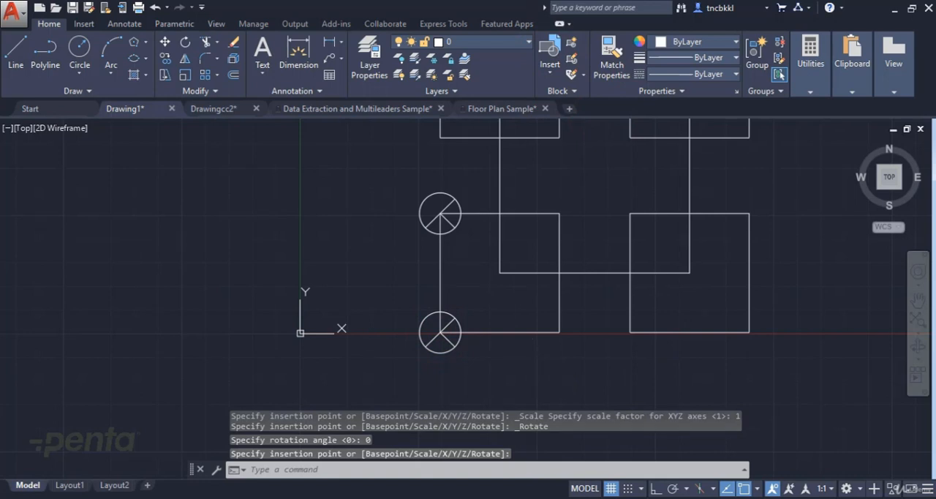
Insert another instance of block 1 at the lower-right corner of the lower-left square
{"action": "key", "text": "Return"}
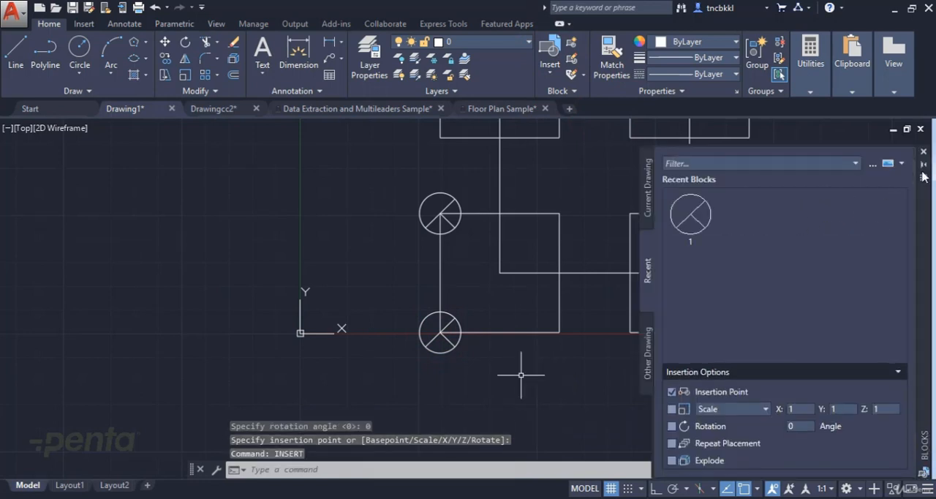
{"action": "left_click", "coordinate": [925, 152]}
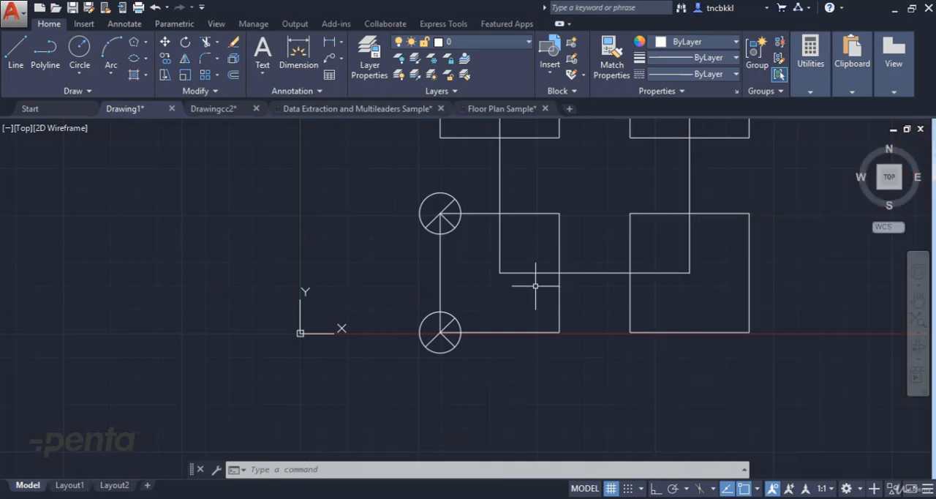
{"action": "type", "text": "inser"}
{"action": "key", "text": "Return"}
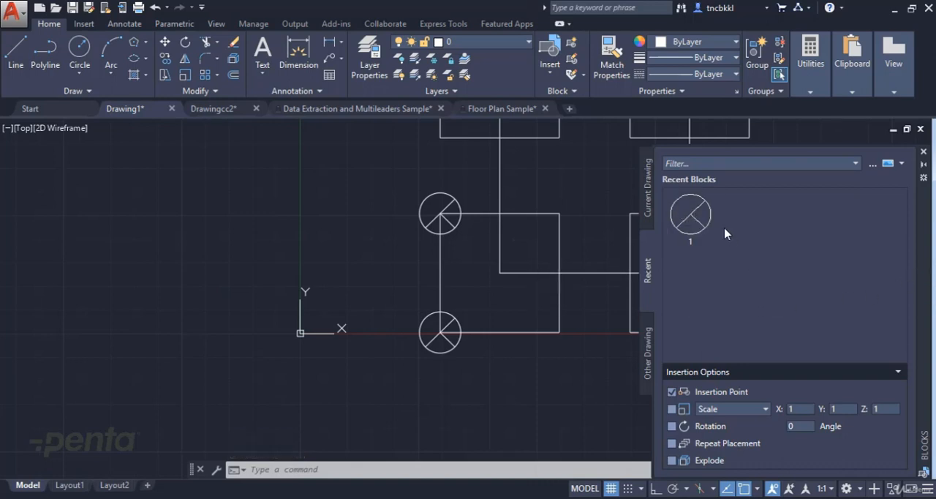
{"action": "left_click", "coordinate": [700, 212]}
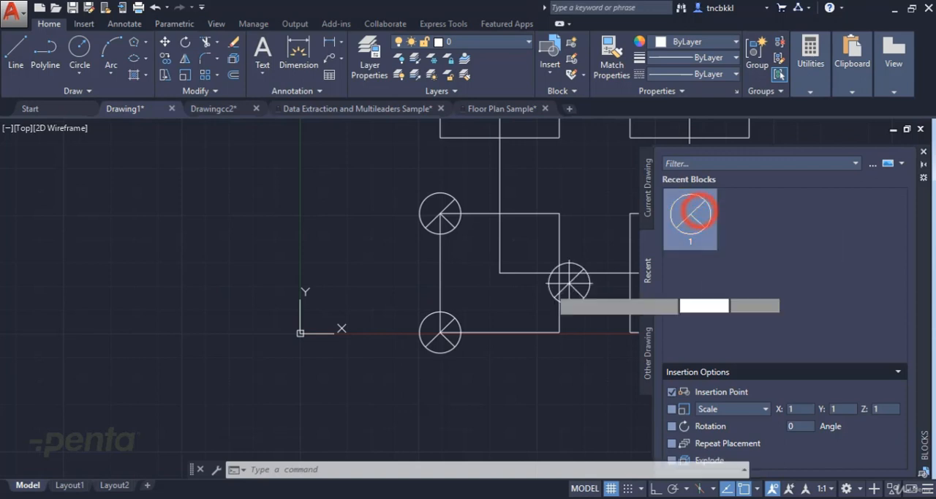
{"action": "left_click", "coordinate": [558, 331]}
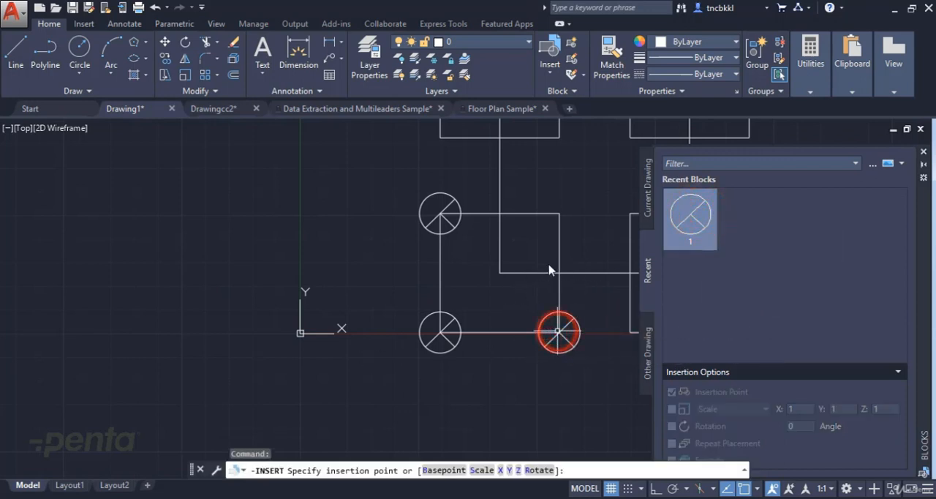
Open the definition of block 1 for editing from the instance at the lower-left square's upper-left corner
{"action": "middle_click_drag", "start_coordinate": [549, 267], "coordinate": [269, 267]}
{"action": "scroll", "coordinate": [404, 266], "scroll_direction": "down", "scroll_amount": 2}
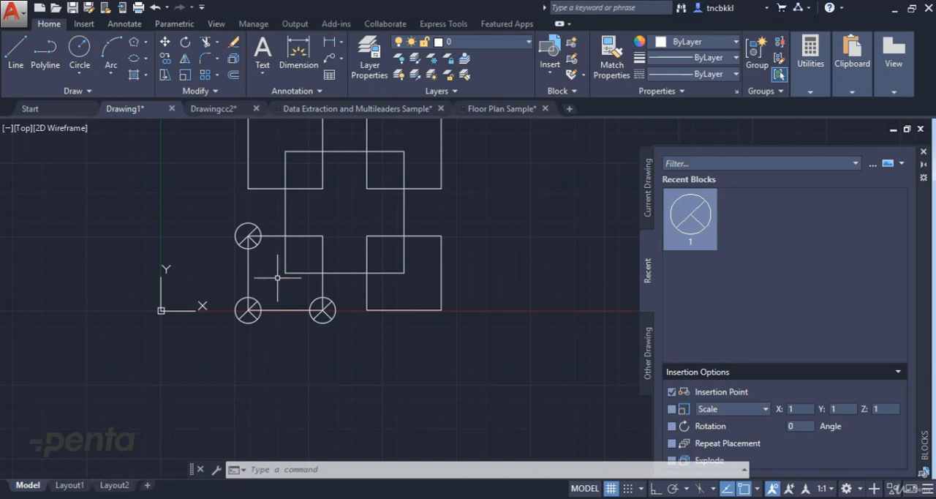
{"action": "scroll", "coordinate": [253, 240], "scroll_direction": "up", "scroll_amount": 2}
{"action": "left_click", "coordinate": [251, 213]}
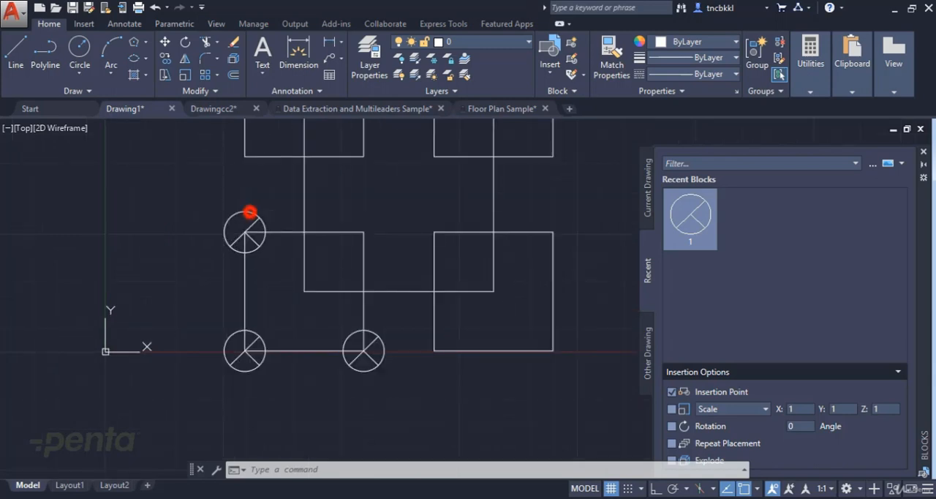
{"action": "double_click", "coordinate": [251, 212]}
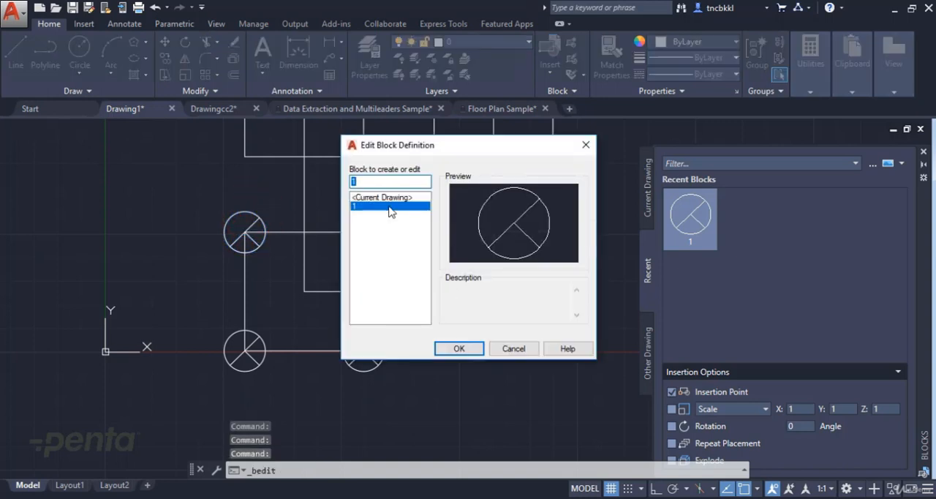
{"action": "left_click", "coordinate": [469, 349]}
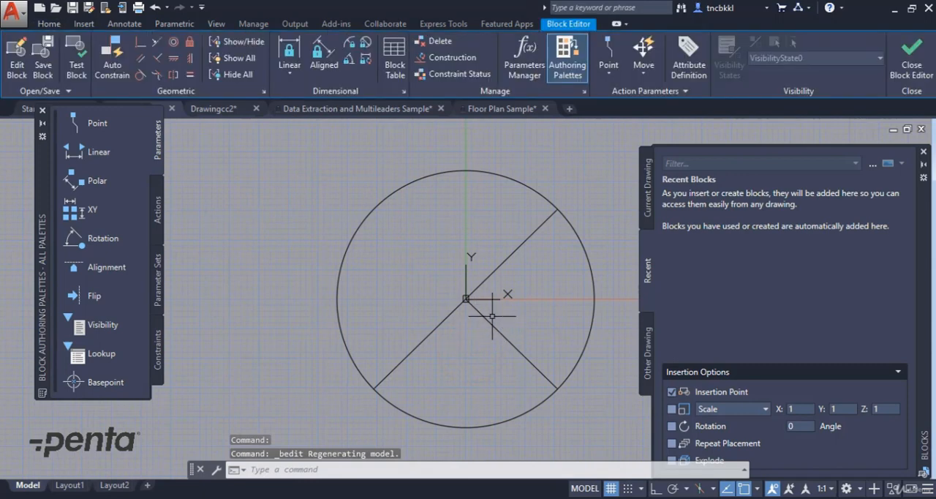
Extend the short inner line through the center to the opposite side of the circle
{"action": "type", "text": "x"}
{"action": "key", "text": "Return"}
{"action": "key", "text": "Return"}
{"action": "left_click", "coordinate": [483, 316]}
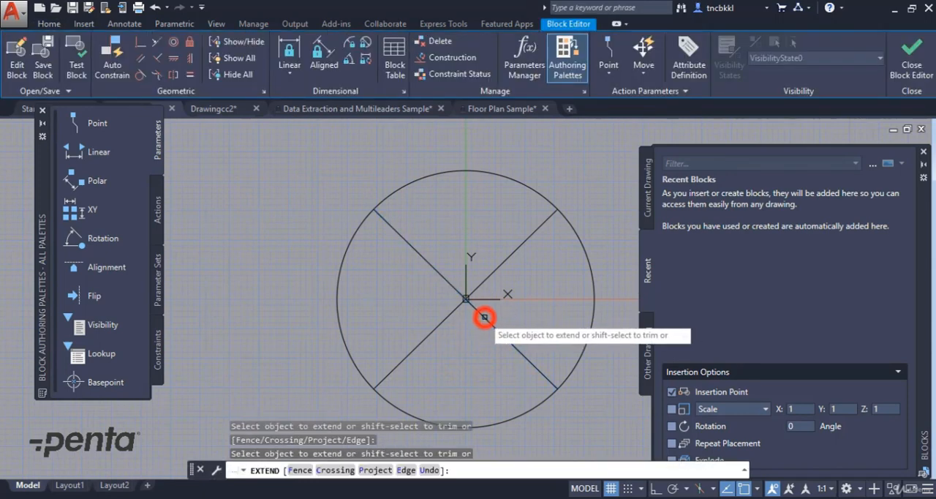
{"action": "key", "text": "Escape"}
{"action": "key", "text": "Escape"}
Fill the circle's lower sector with a SOLID hatch and close the block definition, saving the changes to 1
{"action": "middle_click_drag", "start_coordinate": [479, 332], "coordinate": [440, 317]}
{"action": "scroll", "coordinate": [460, 271], "scroll_direction": "down", "scroll_amount": 2}
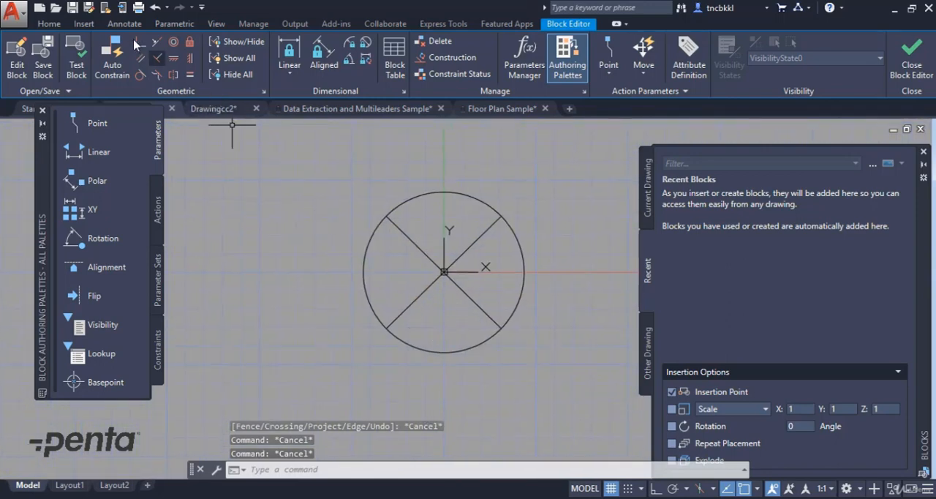
{"action": "left_click", "coordinate": [56, 24]}
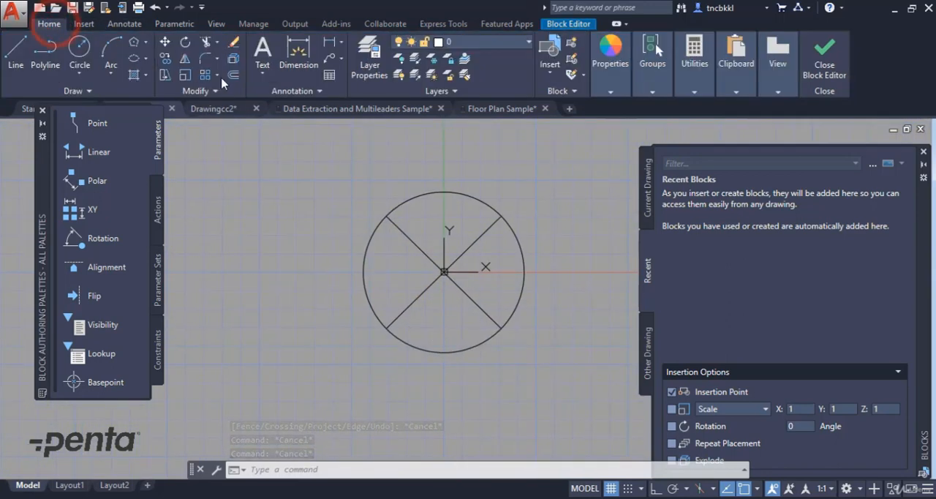
{"action": "left_click", "coordinate": [133, 75]}
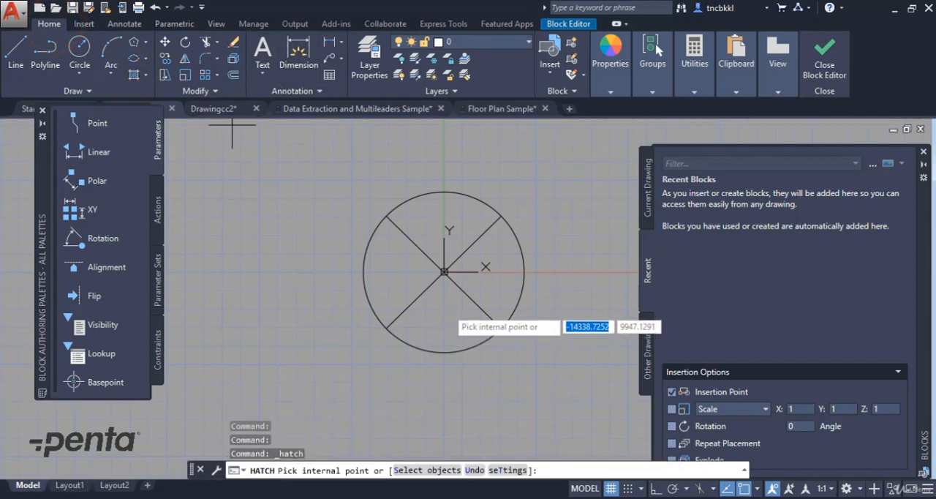
{"action": "left_click", "coordinate": [442, 324]}
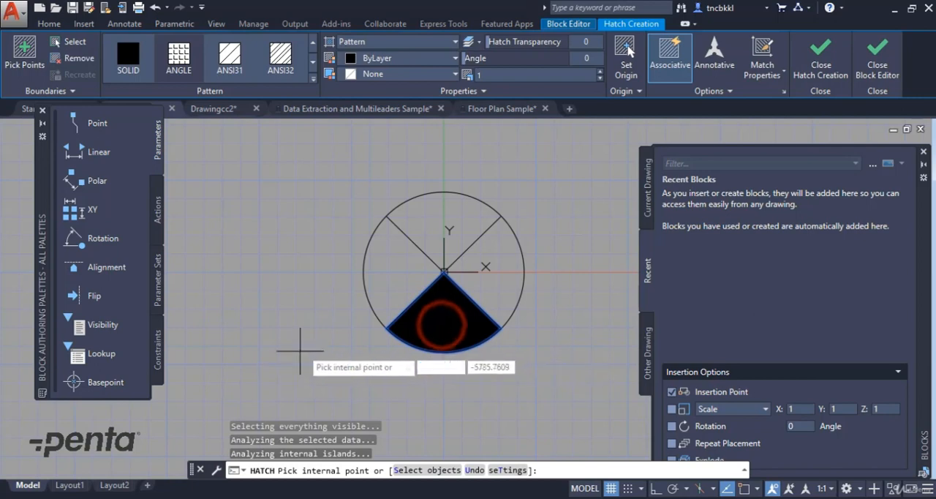
{"action": "key", "text": "Return"}
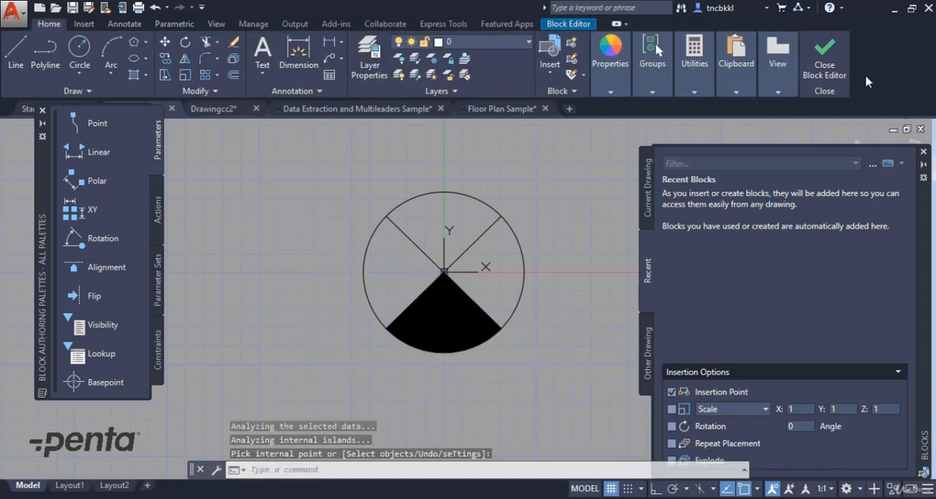
{"action": "left_click", "coordinate": [826, 62]}
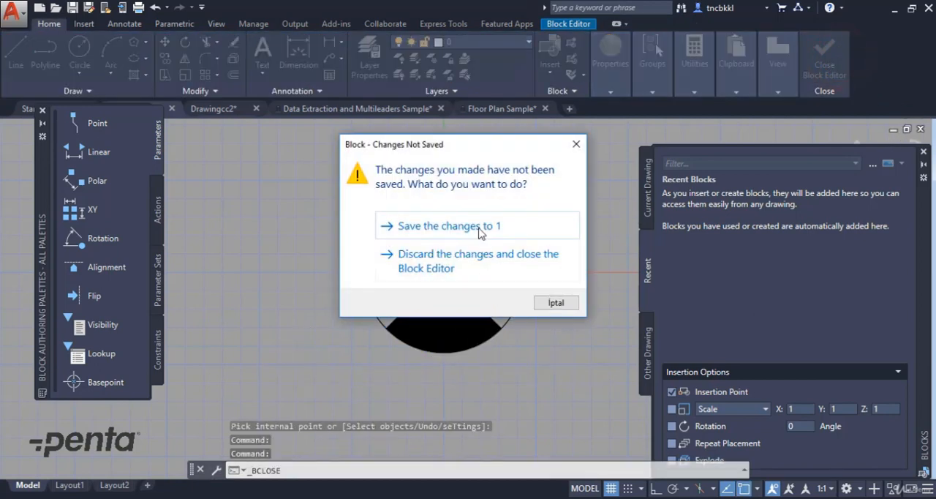
{"action": "left_click", "coordinate": [480, 232]}
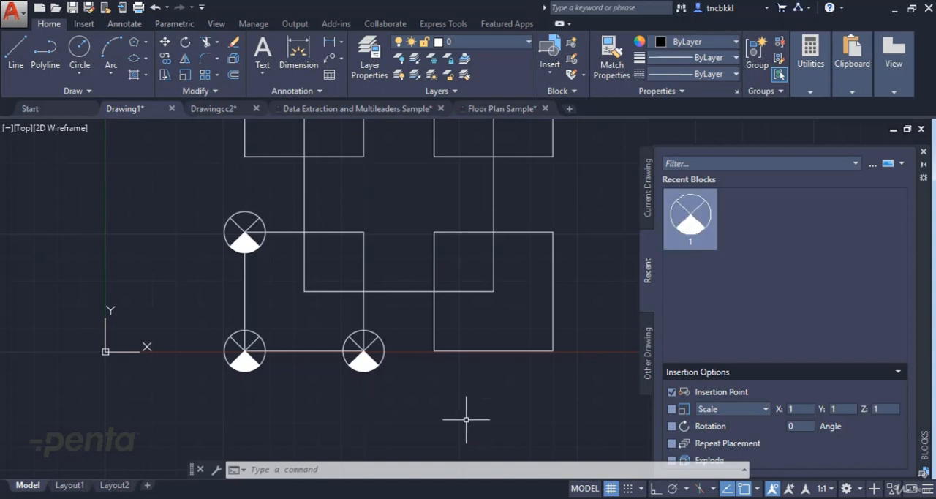
Insert the updated block 1 at the lower-left corner of the lower-right square
{"action": "left_click", "coordinate": [690, 220]}
{"action": "left_click", "coordinate": [433, 351]}
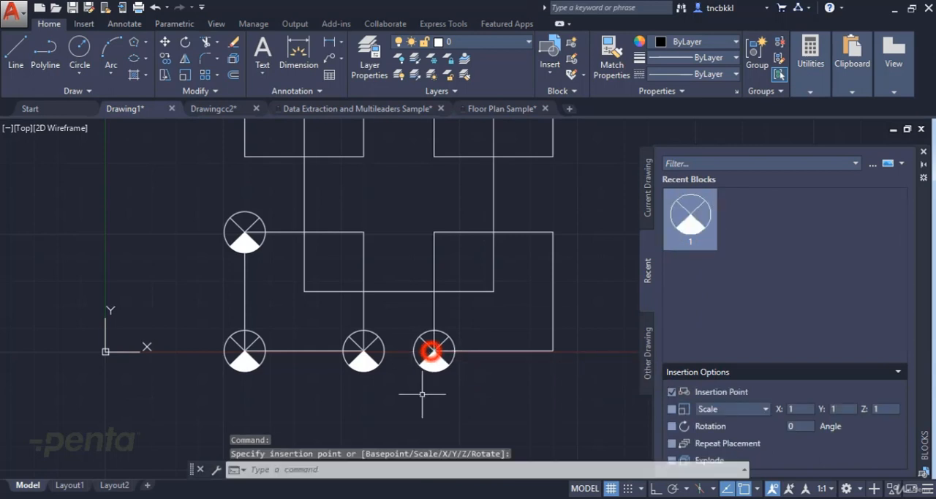
{"action": "key", "text": "Escape"}
{"action": "key", "text": "Escape"}
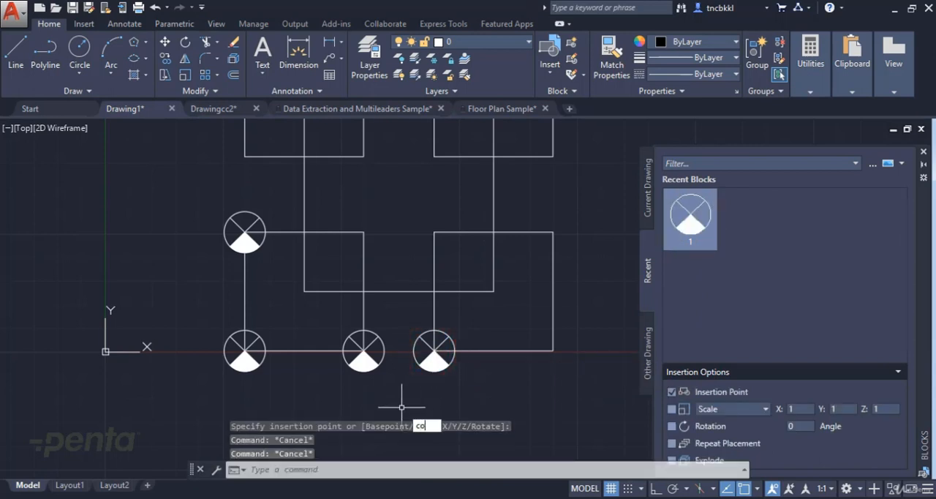
Copy the newly inserted block by its center to the lower-right and upper-right corners of the lower-right square
{"action": "type", "text": "co"}
{"action": "key", "text": "Return"}
{"action": "left_click", "coordinate": [434, 351]}
{"action": "right_click", "coordinate": [434, 353]}
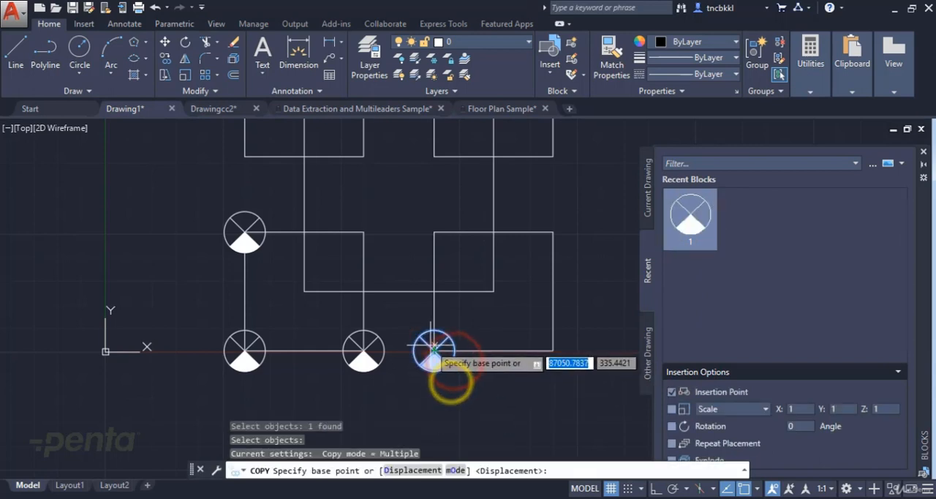
{"action": "left_click", "coordinate": [434, 351]}
{"action": "left_click", "coordinate": [552, 351]}
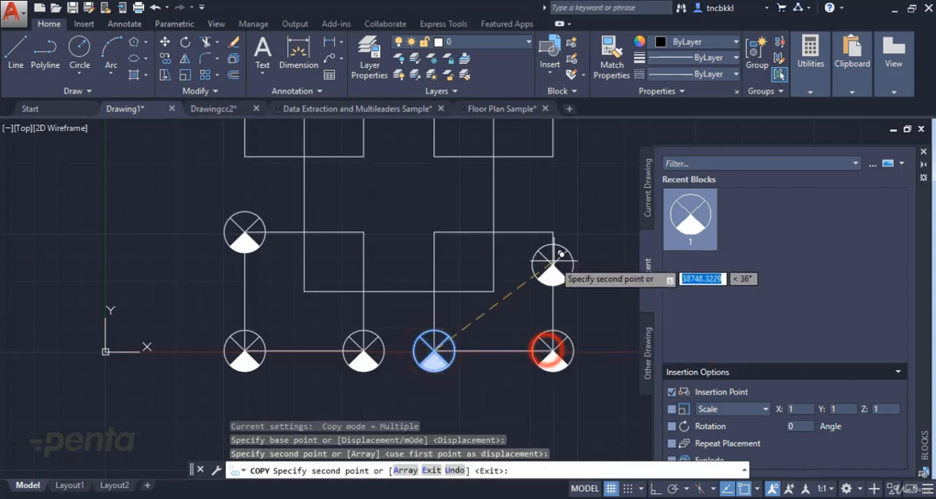
{"action": "left_click", "coordinate": [553, 234]}
{"action": "key", "text": "Escape"}
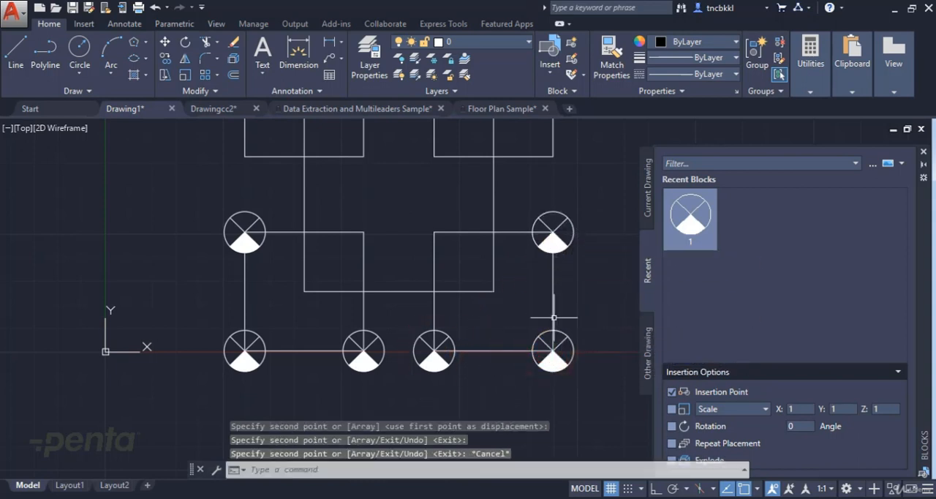
{"action": "key", "text": "Escape"}
Close the block library and examine the full properties of the block at the lower-right square's lower-right corner
{"action": "scroll", "coordinate": [554, 318], "scroll_direction": "down", "scroll_amount": 5}
{"action": "scroll", "coordinate": [539, 263], "scroll_direction": "up", "scroll_amount": 3}
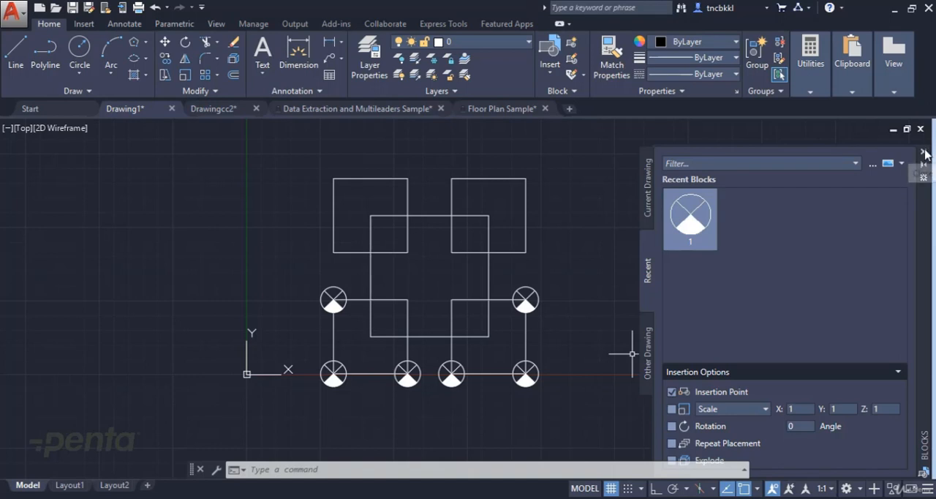
{"action": "left_click", "coordinate": [923, 152]}
{"action": "left_click", "coordinate": [536, 373]}
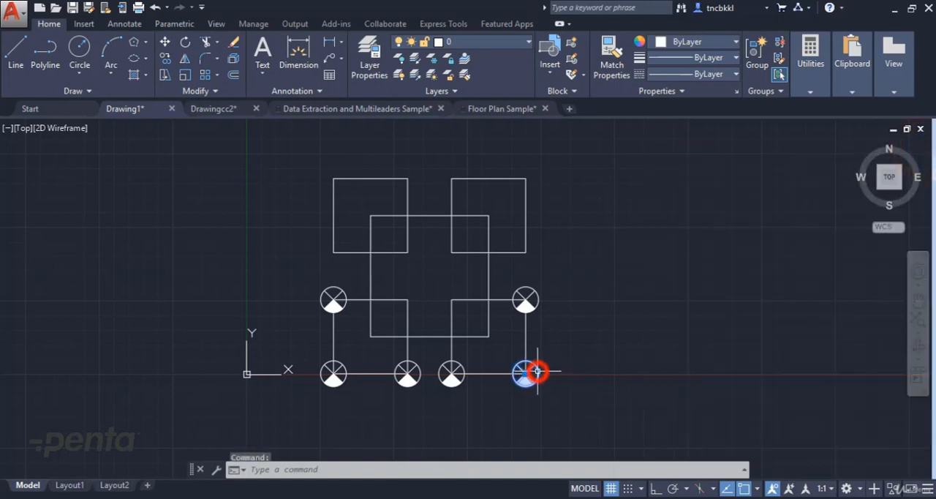
{"action": "right_click", "coordinate": [534, 374]}
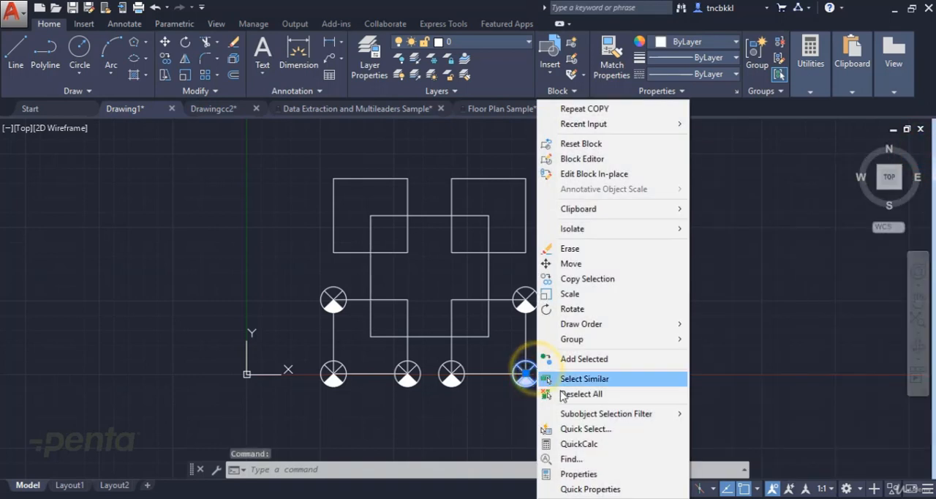
{"action": "left_click", "coordinate": [579, 474]}
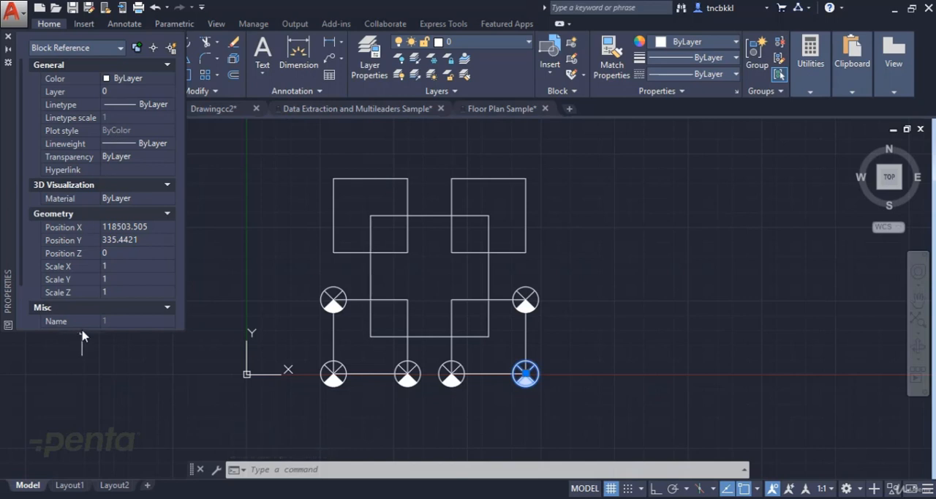
{"action": "left_click_drag", "start_coordinate": [81, 331], "coordinate": [81, 403]}
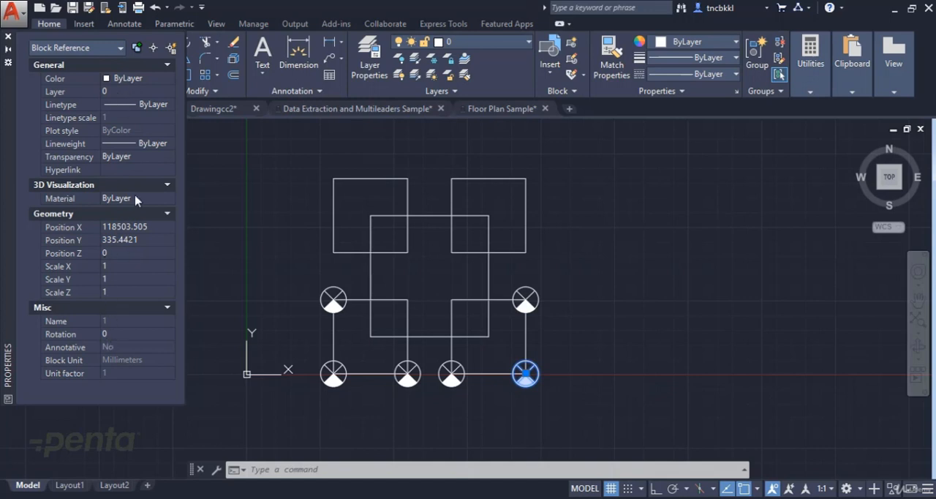
{"action": "left_click", "coordinate": [7, 37]}
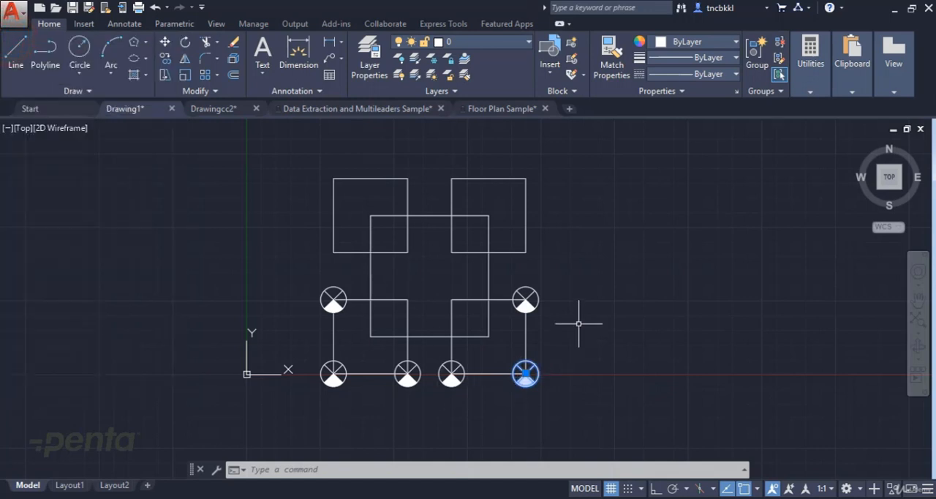
{"action": "key", "text": "Escape"}
{"action": "key", "text": "Escape"}
{"action": "key", "text": "Escape"}
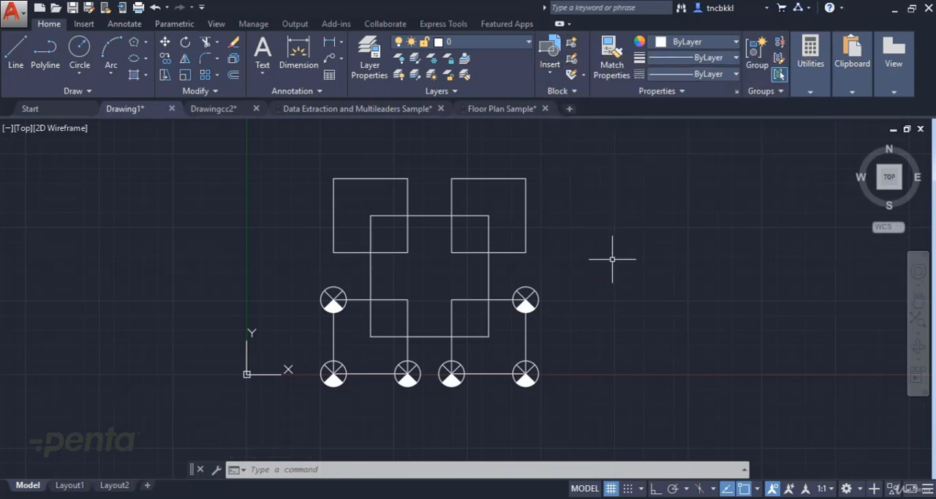
View the definition of block 1 in the Block Editor and return to the drawing without changing it
{"action": "left_click", "coordinate": [575, 65]}
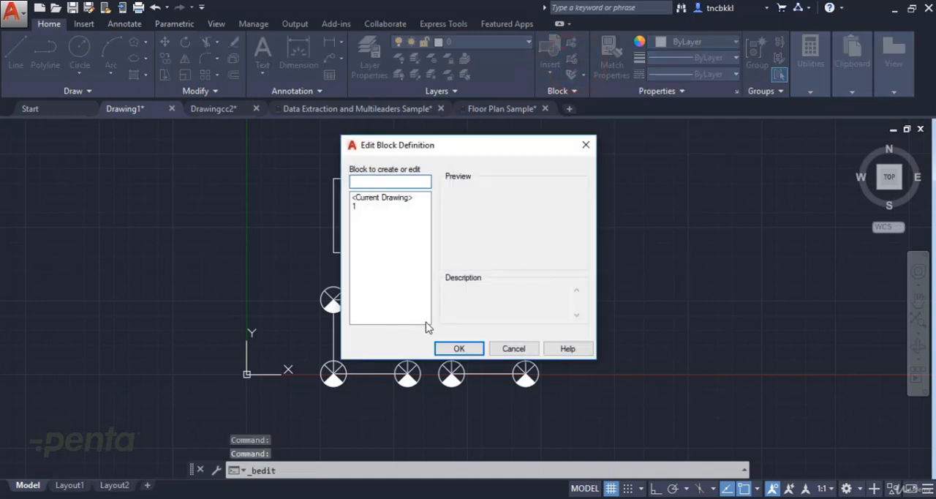
{"action": "left_click", "coordinate": [359, 206]}
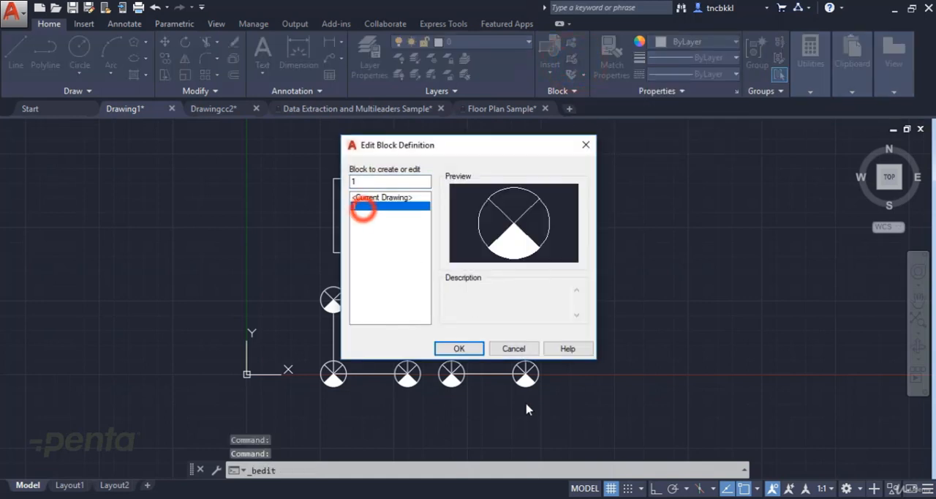
{"action": "left_click", "coordinate": [458, 348]}
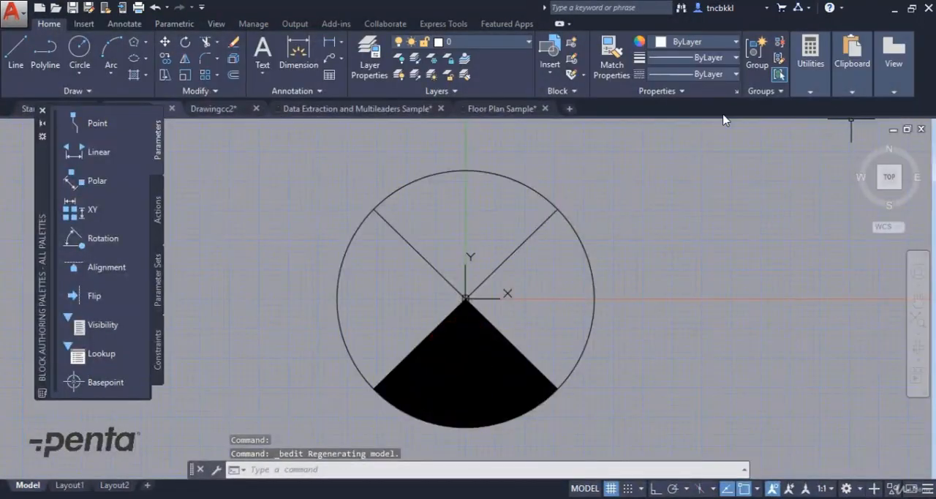
{"action": "left_click", "coordinate": [912, 65]}
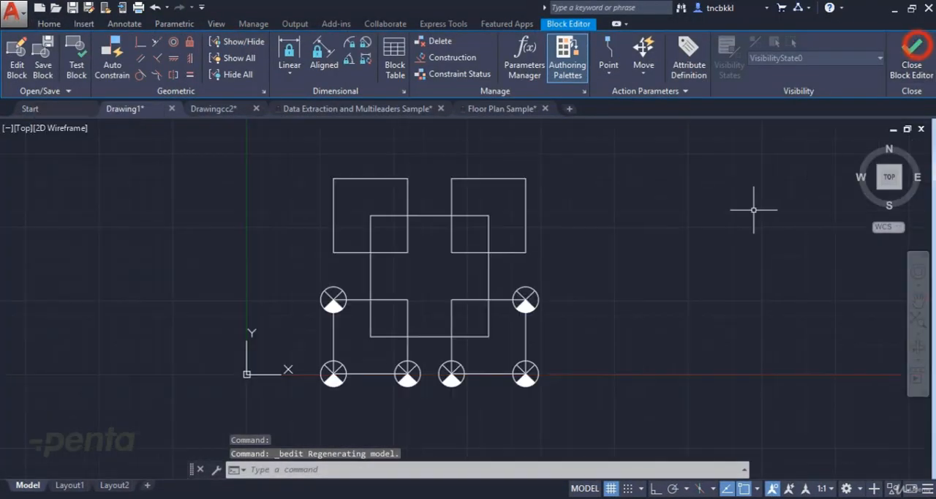
{"action": "key", "text": "Escape"}
{"action": "key", "text": "Escape"}
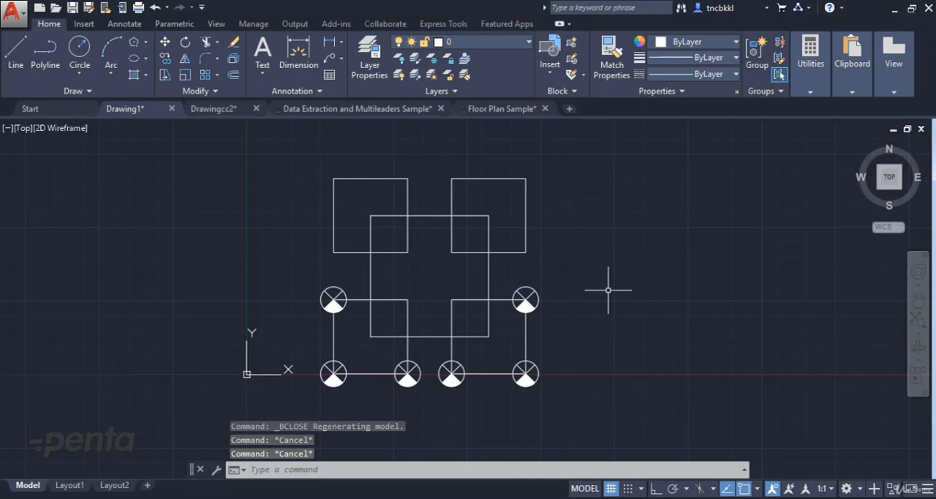